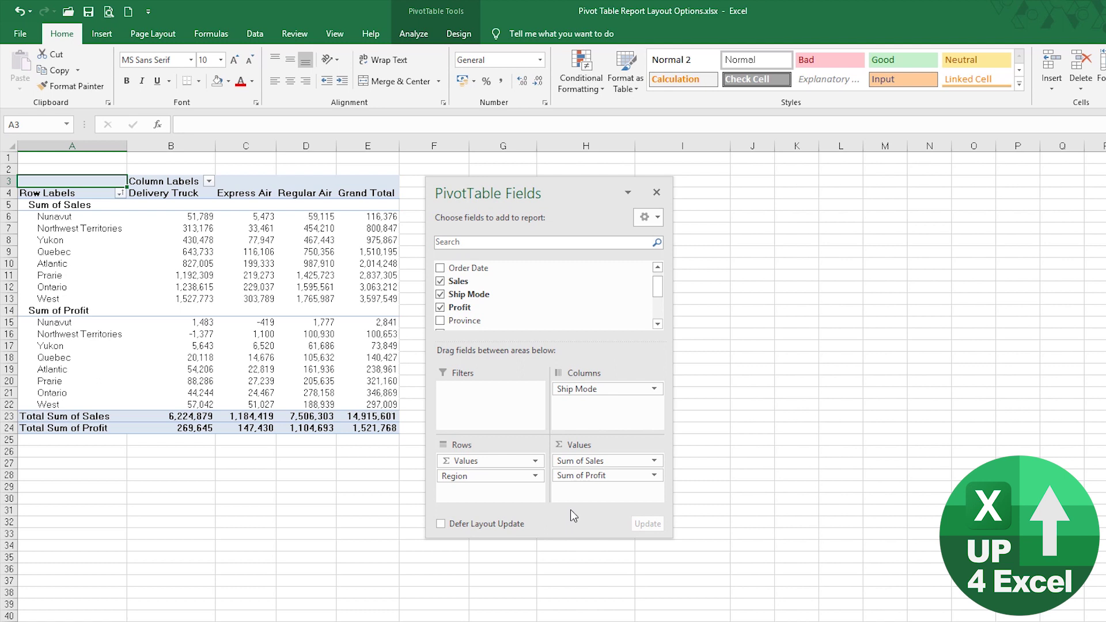
Step: Select the pivot's Column Labels and Row Labels header cells
click(175, 182)
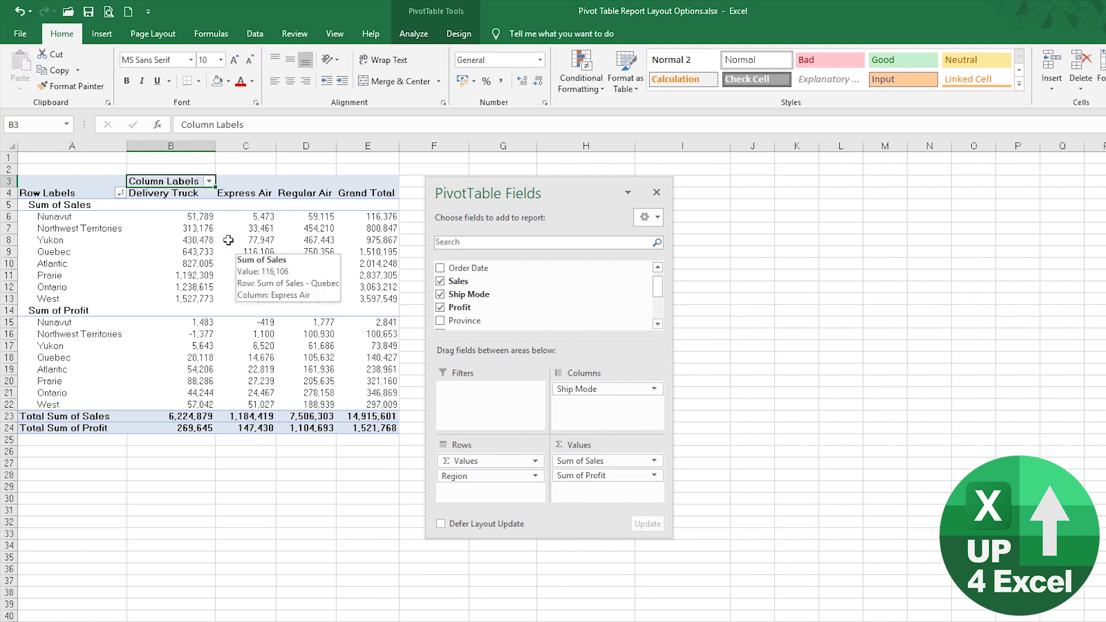
click(60, 192)
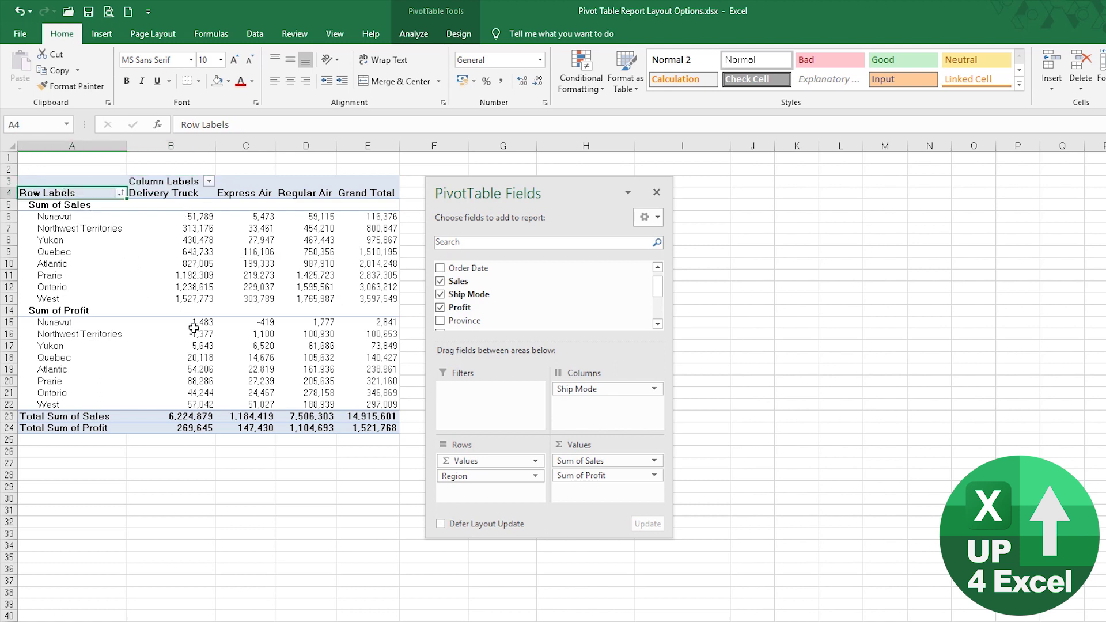
mouse_move(181, 317)
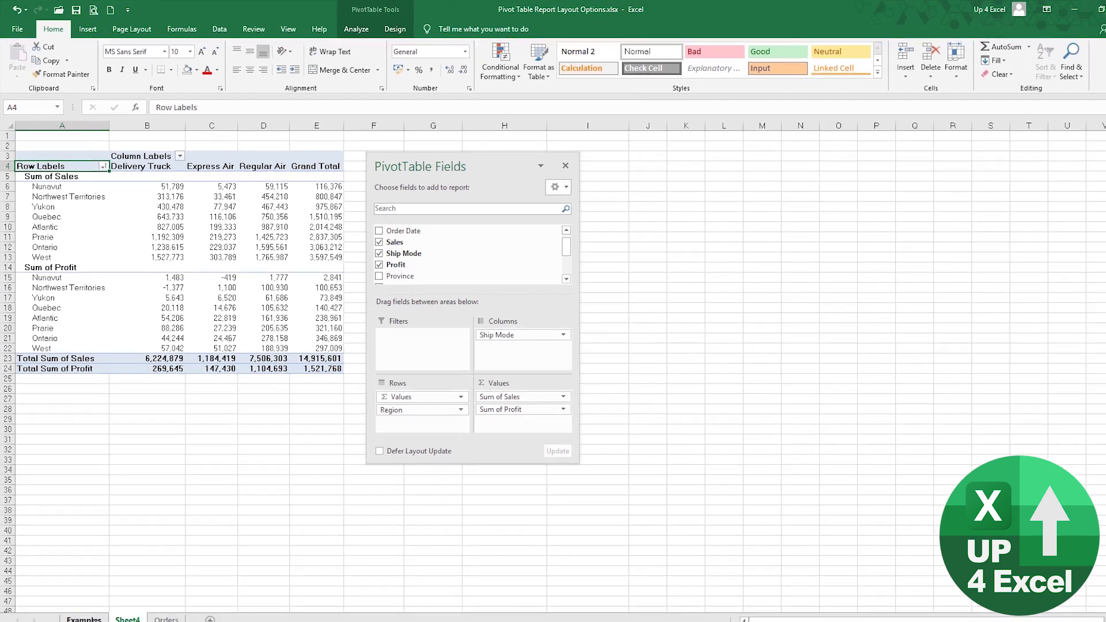
Step: View the Examples sheet's sample pivot layouts, then return to the working pivot
click(86, 600)
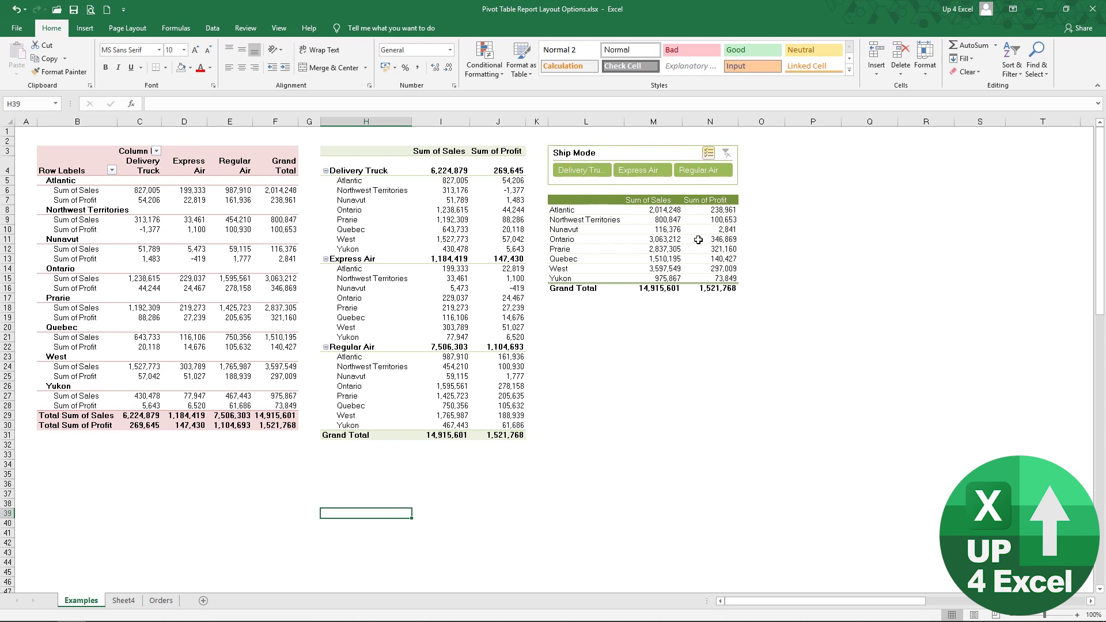
mouse_move(680, 249)
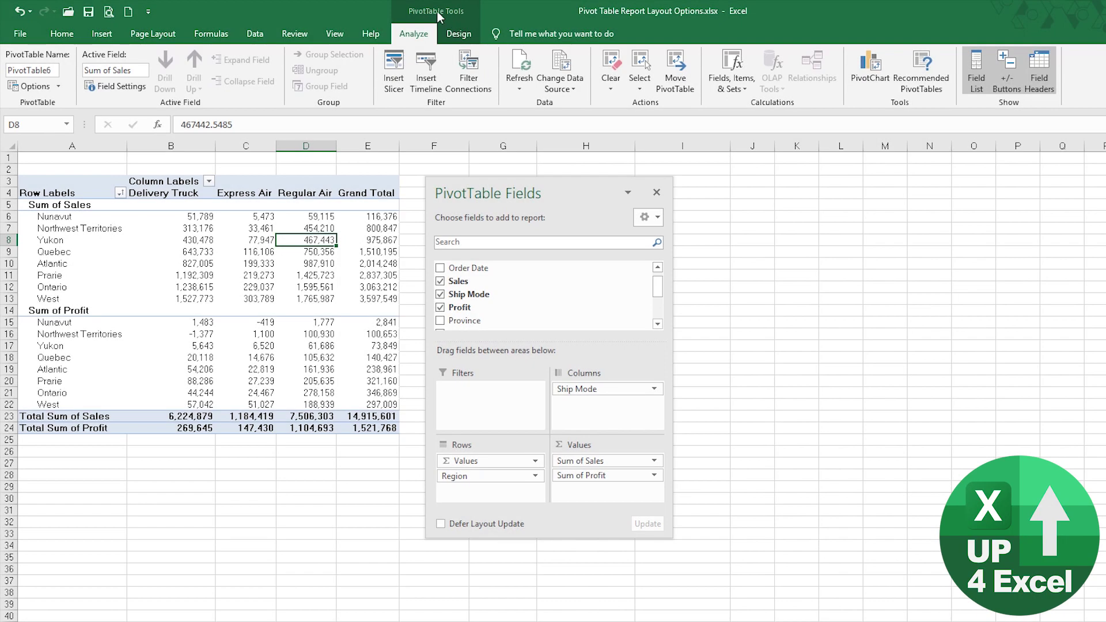
Step: Select a value cell inside the pivot and bring up the PivotTable Design tab
click(341, 286)
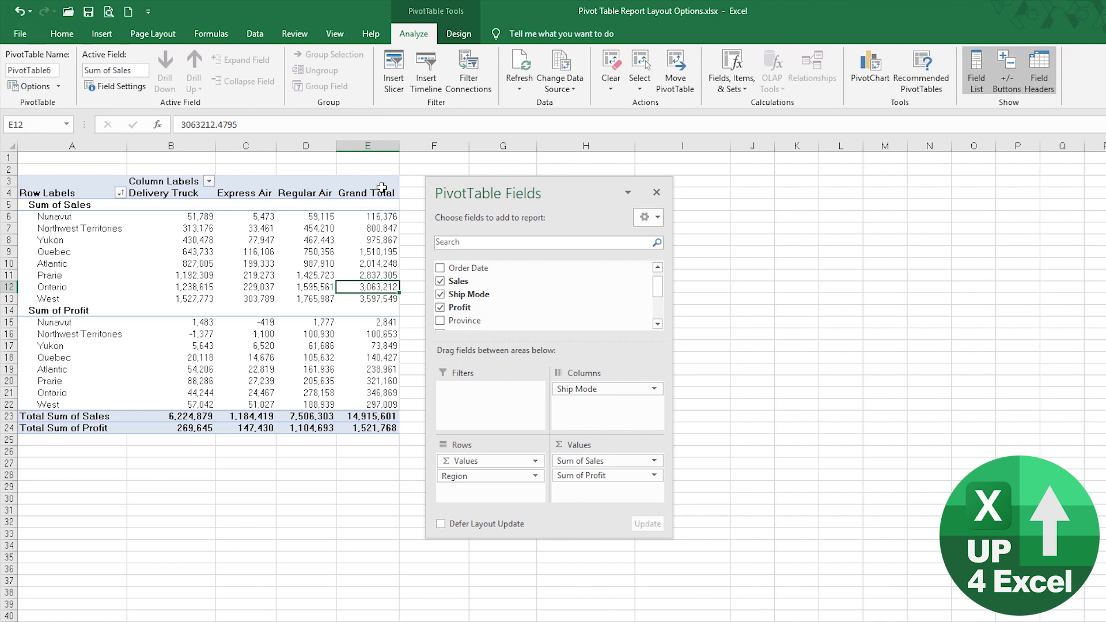
click(435, 159)
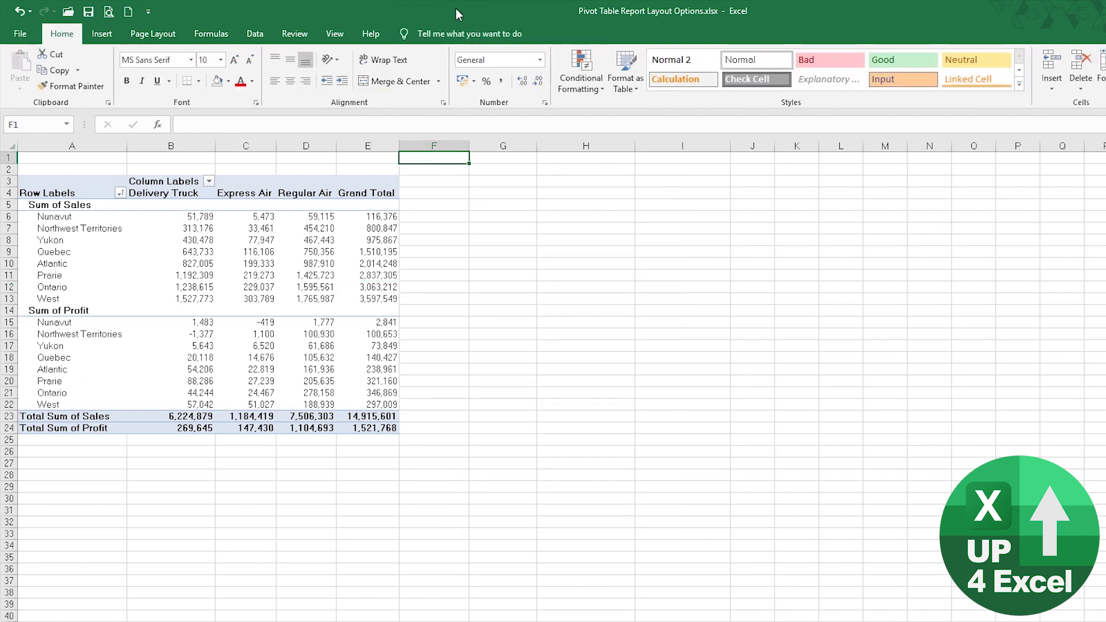
click(320, 228)
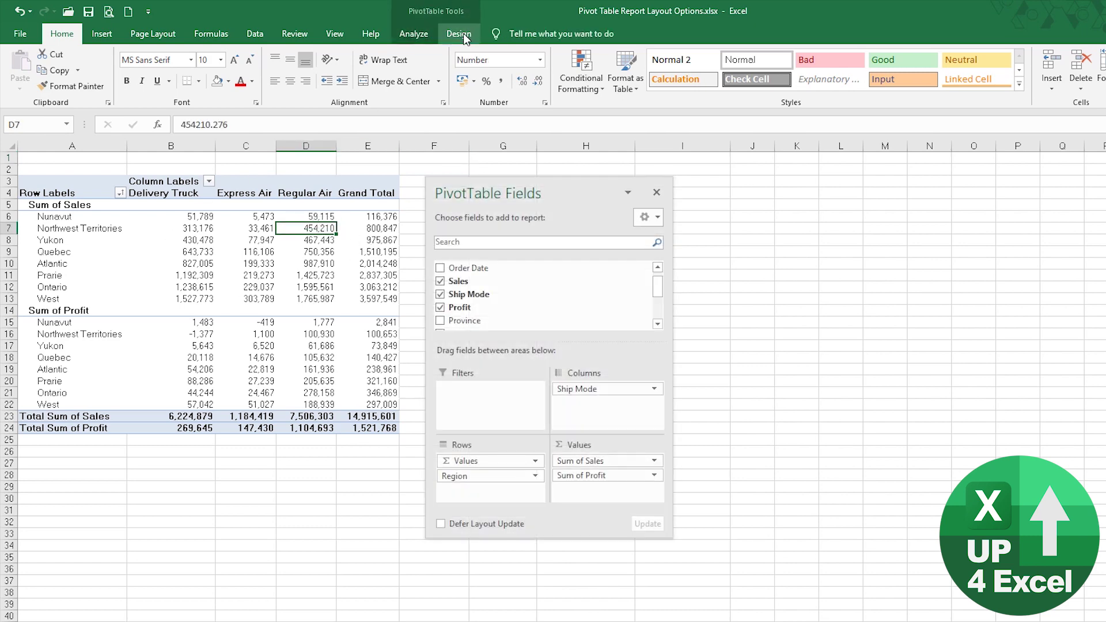
click(464, 38)
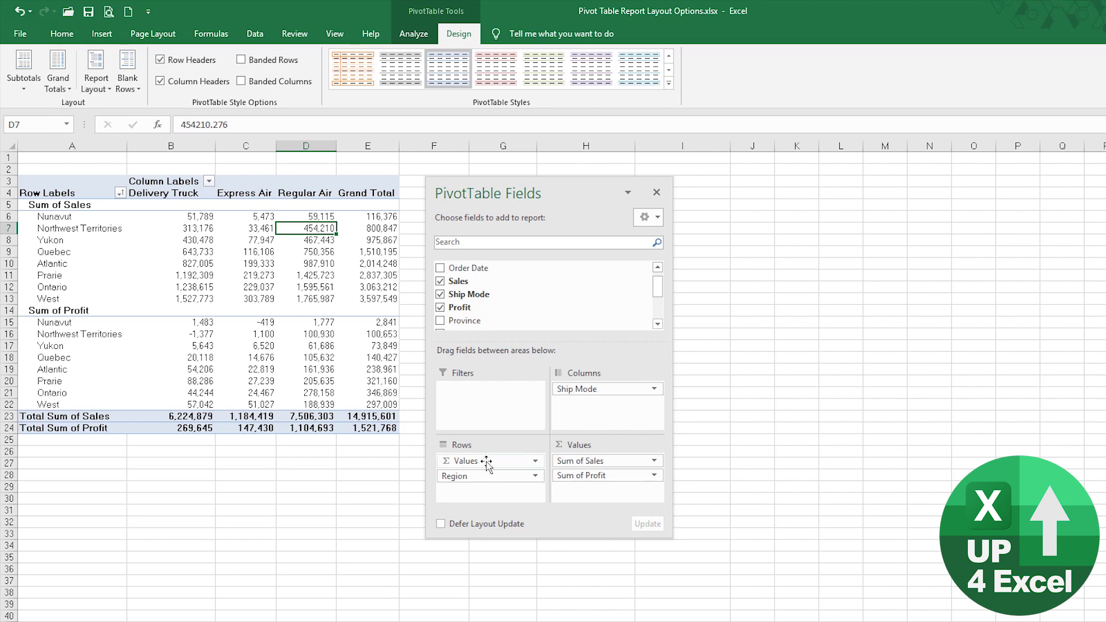
Step: Move Values to Columns and Ship Mode to Rows, with Region placed above Ship Mode
mouse_move(486, 462)
mouse_down()
mouse_move(599, 432)
mouse_move(593, 403)
mouse_move(483, 468)
mouse_move(485, 459)
mouse_up()
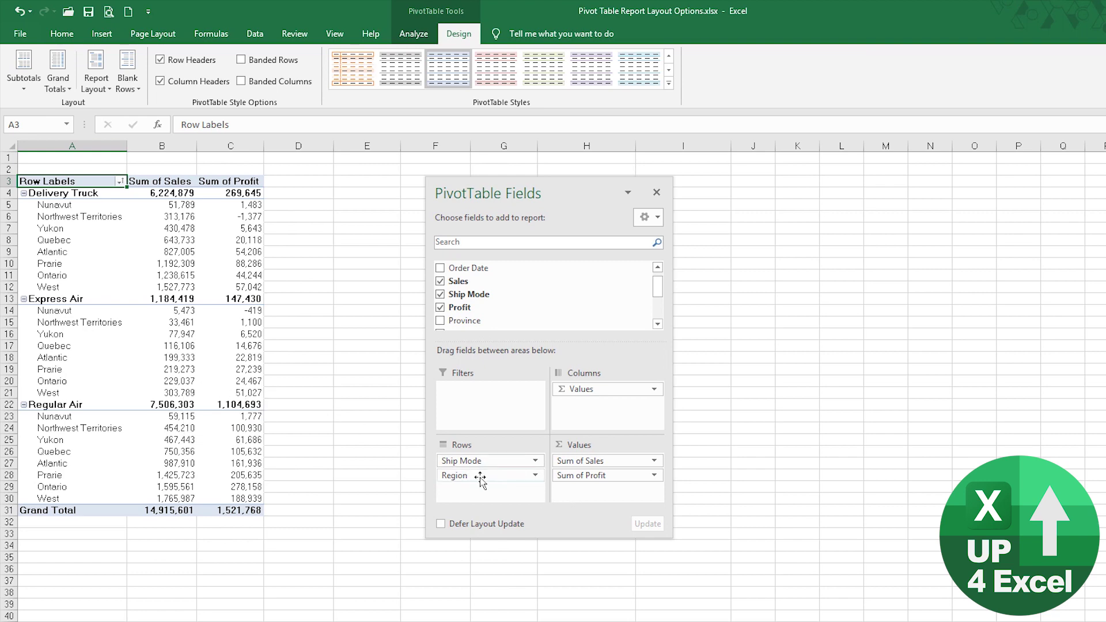
drag(480, 478, 477, 460)
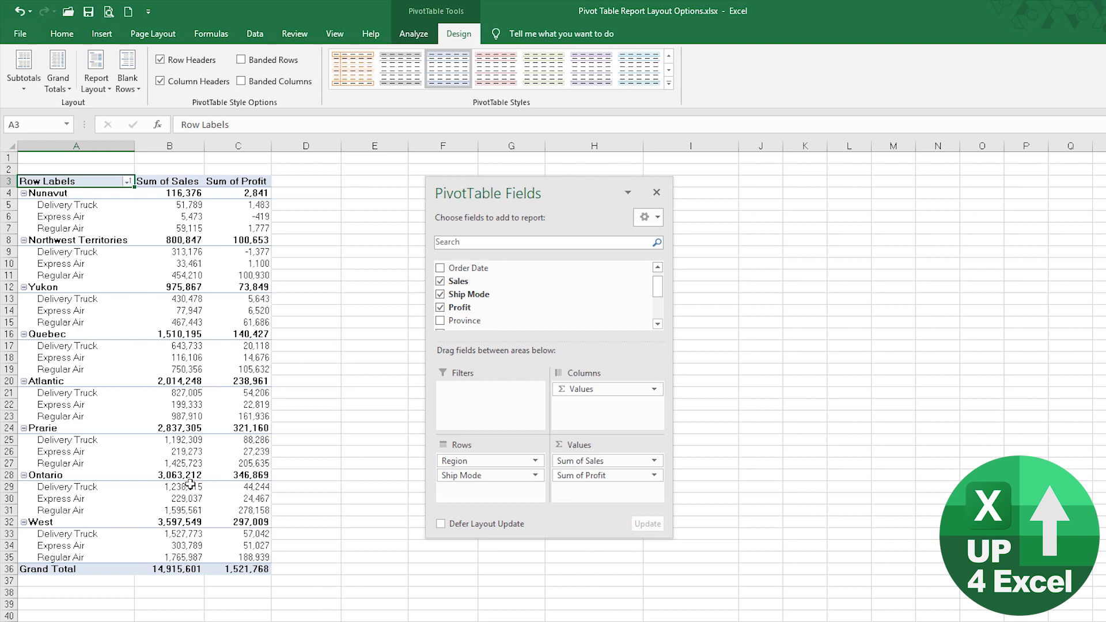
Step: Try no subtotals and top-of-group subtotals, ending with all subtotals at bottom of group
mouse_move(190, 484)
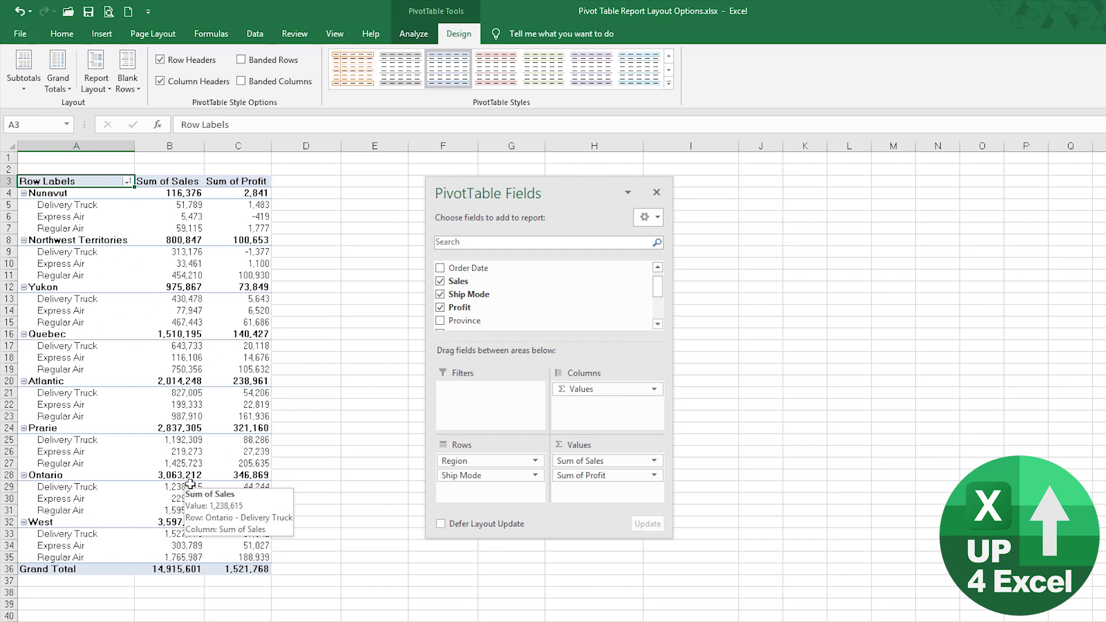
click(21, 87)
click(20, 87)
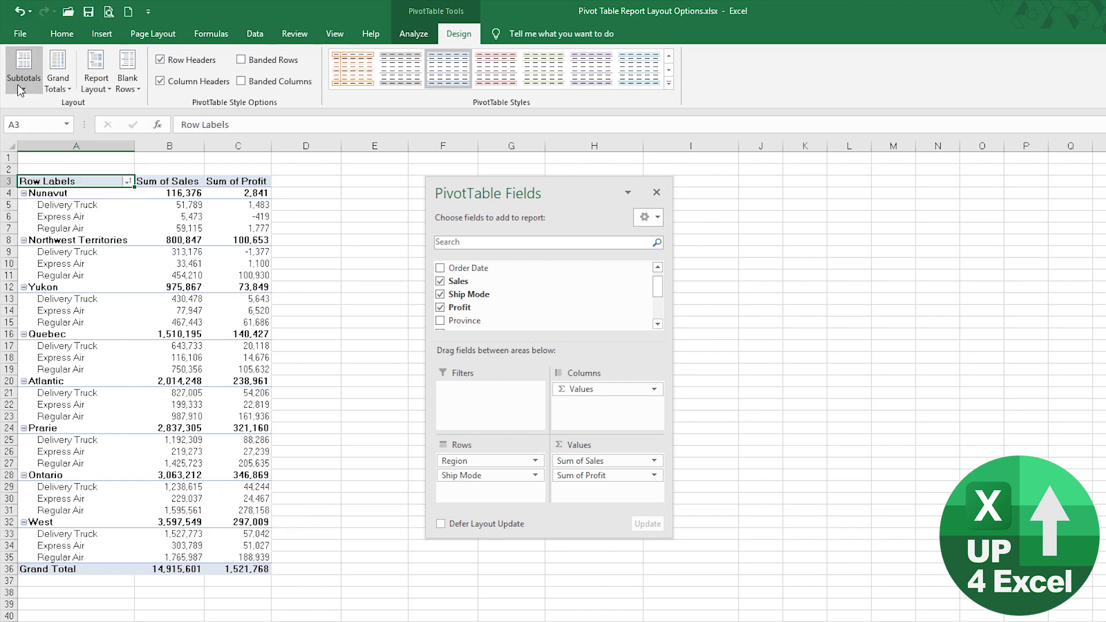
click(179, 194)
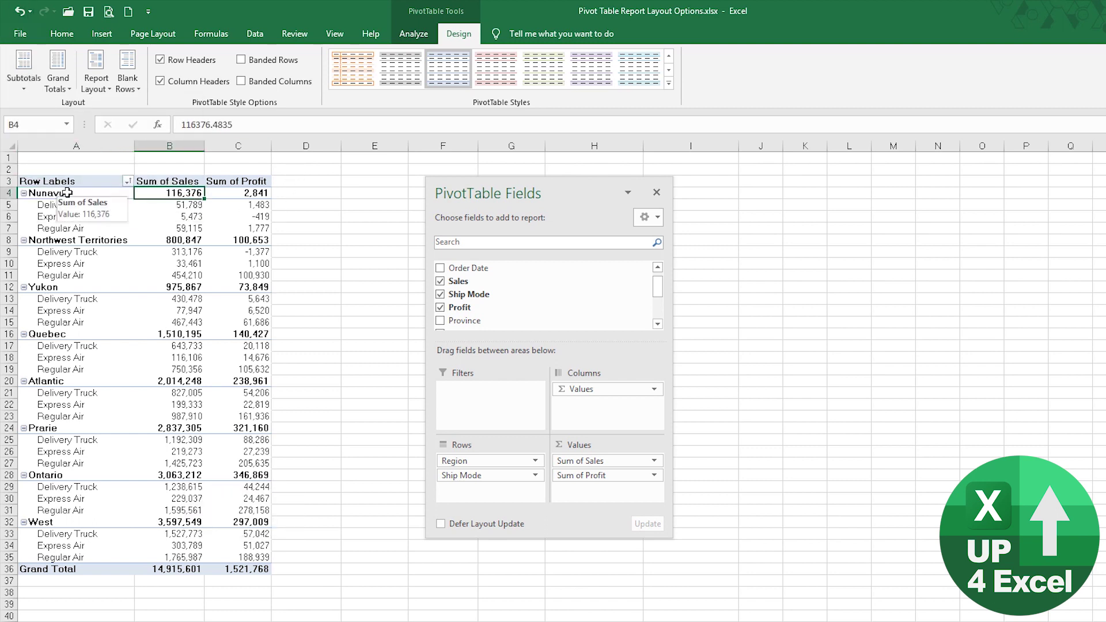
click(18, 79)
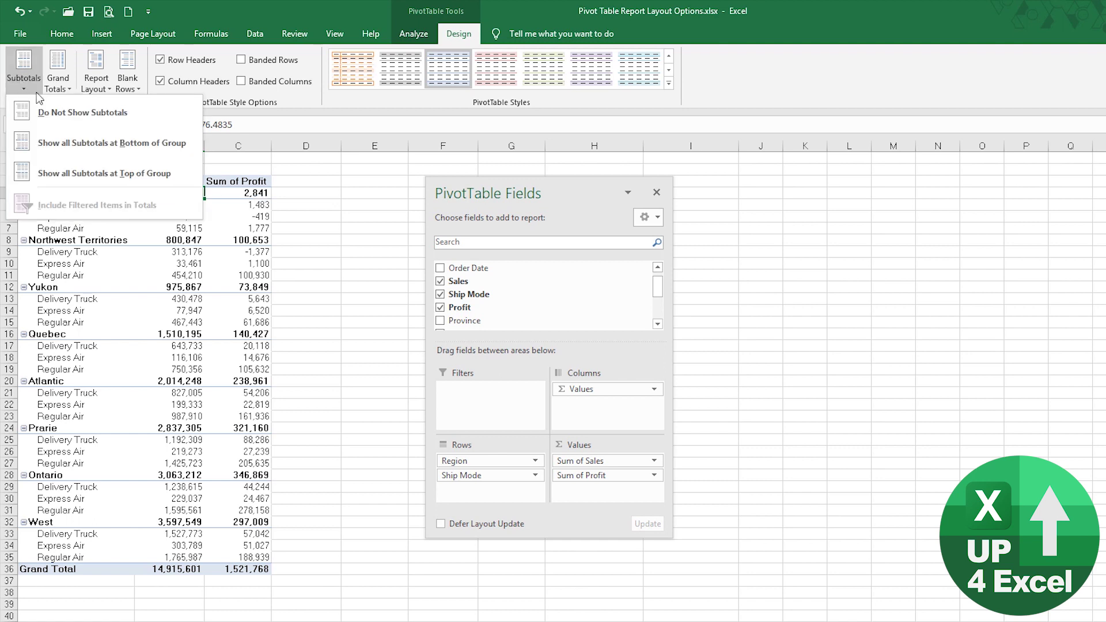
click(97, 115)
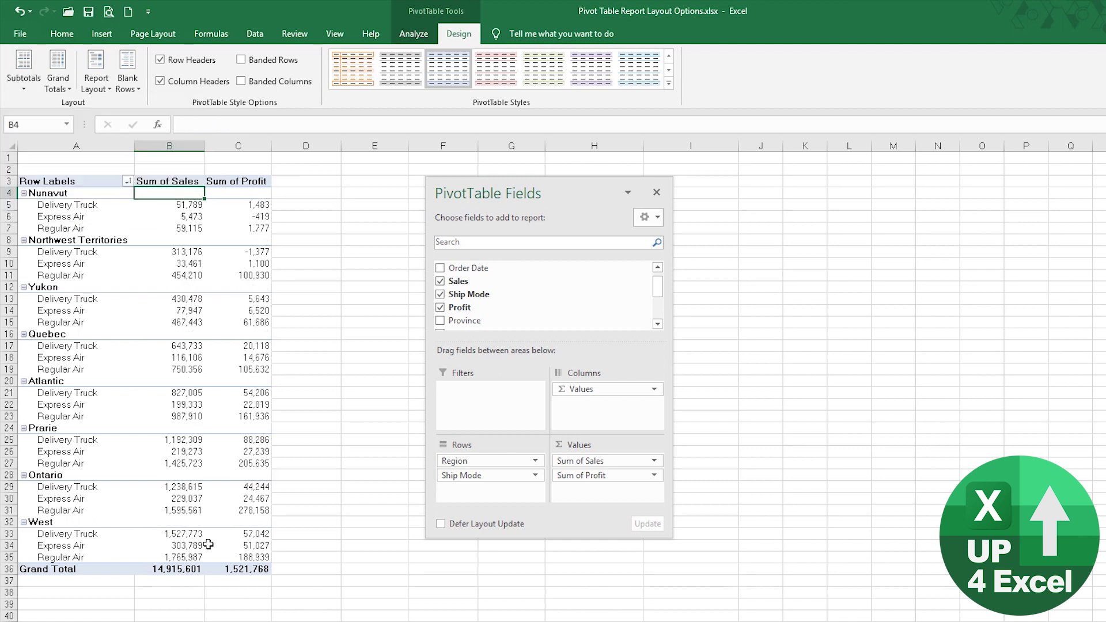
click(26, 85)
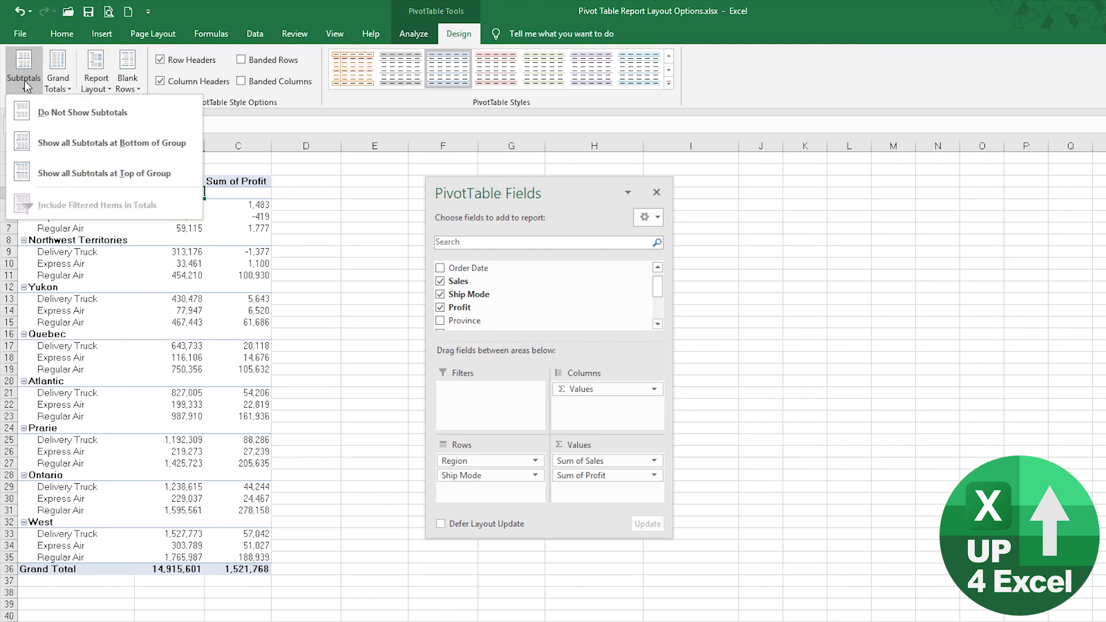
click(118, 172)
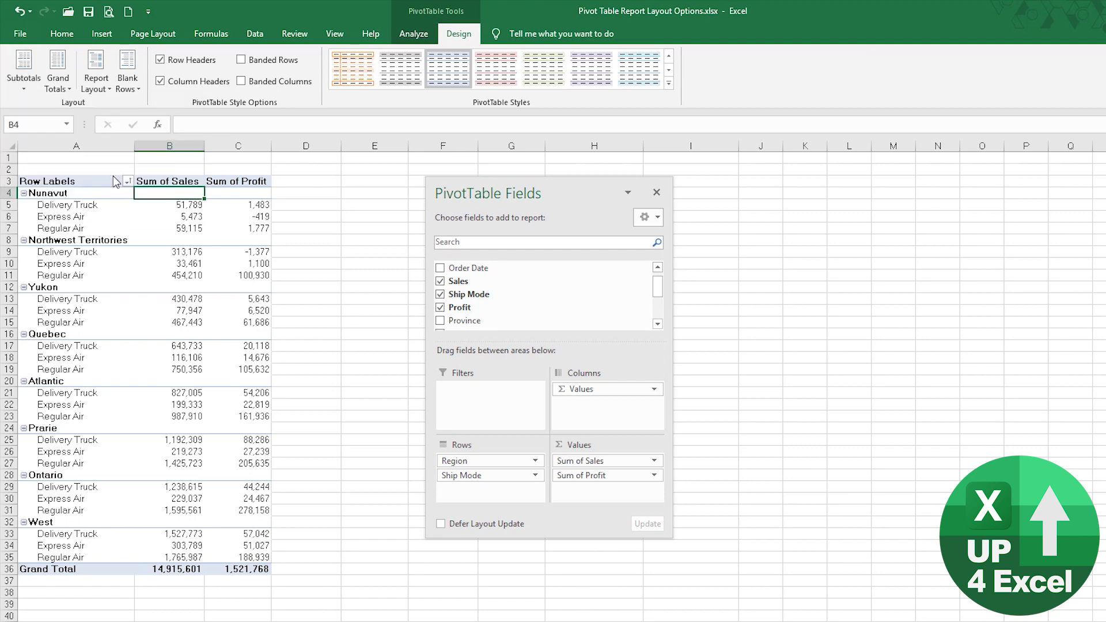
click(23, 80)
click(110, 144)
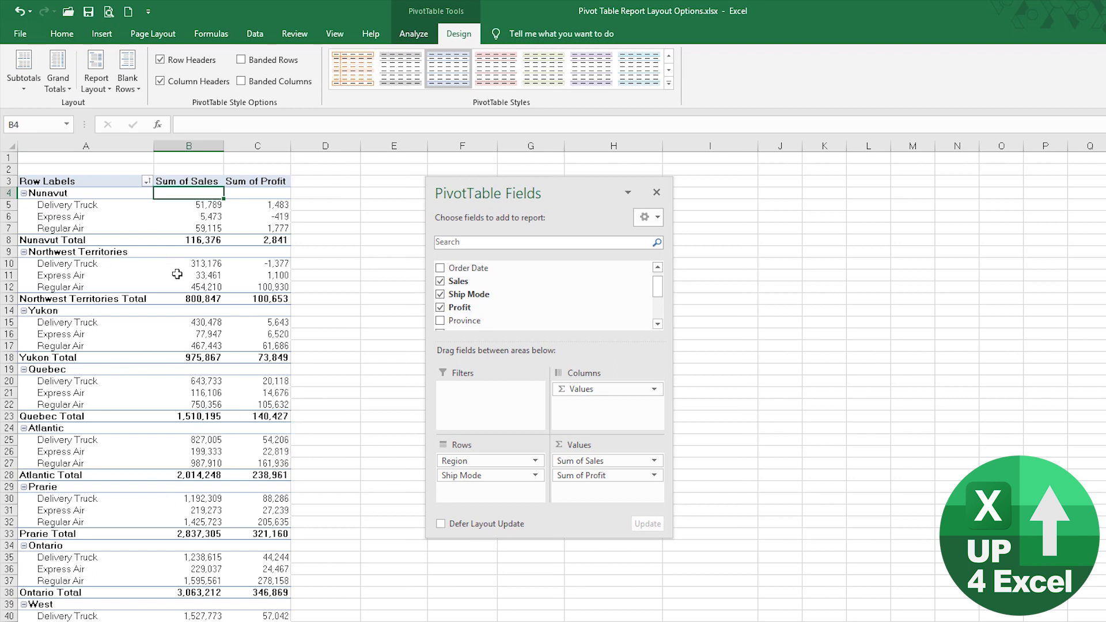
Step: Insert a blank line after each region item and check the Northwest Territories group
click(131, 92)
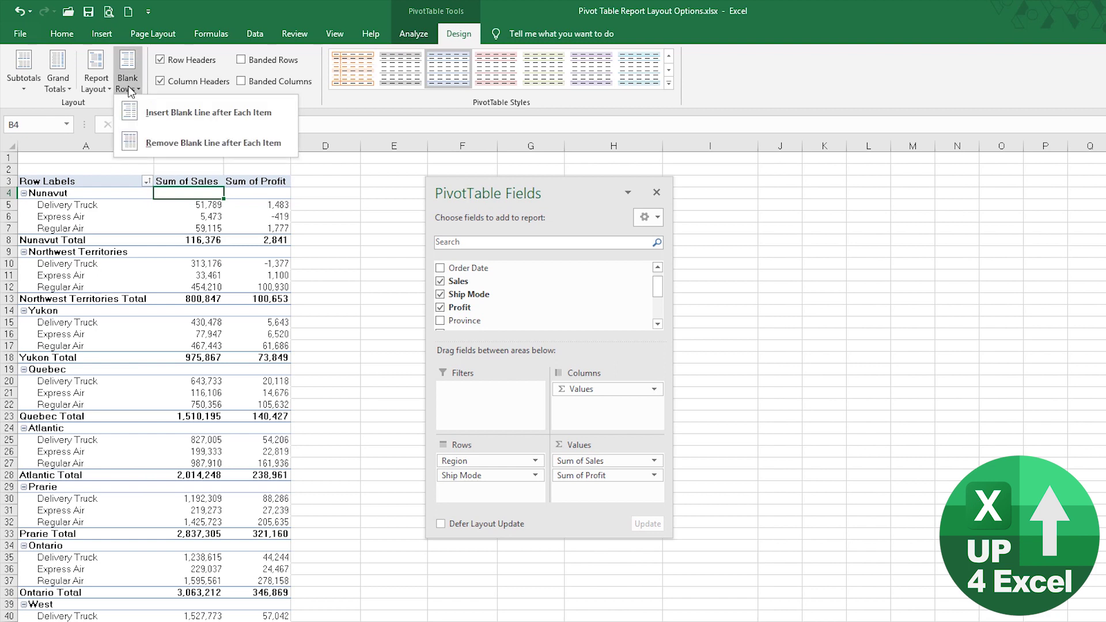
click(200, 118)
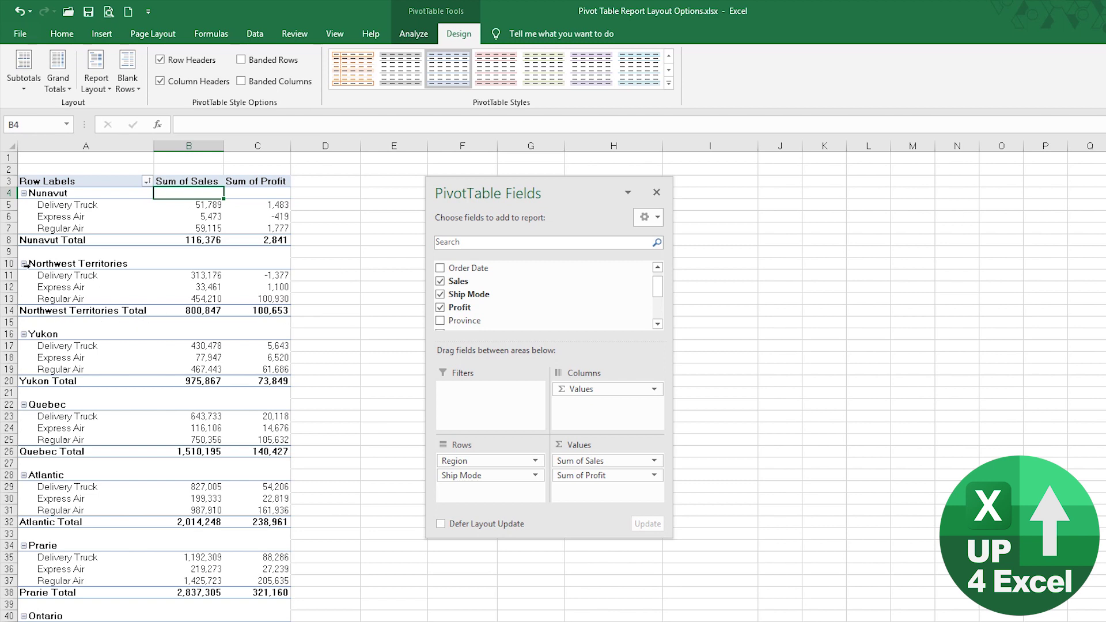
click(112, 265)
click(85, 314)
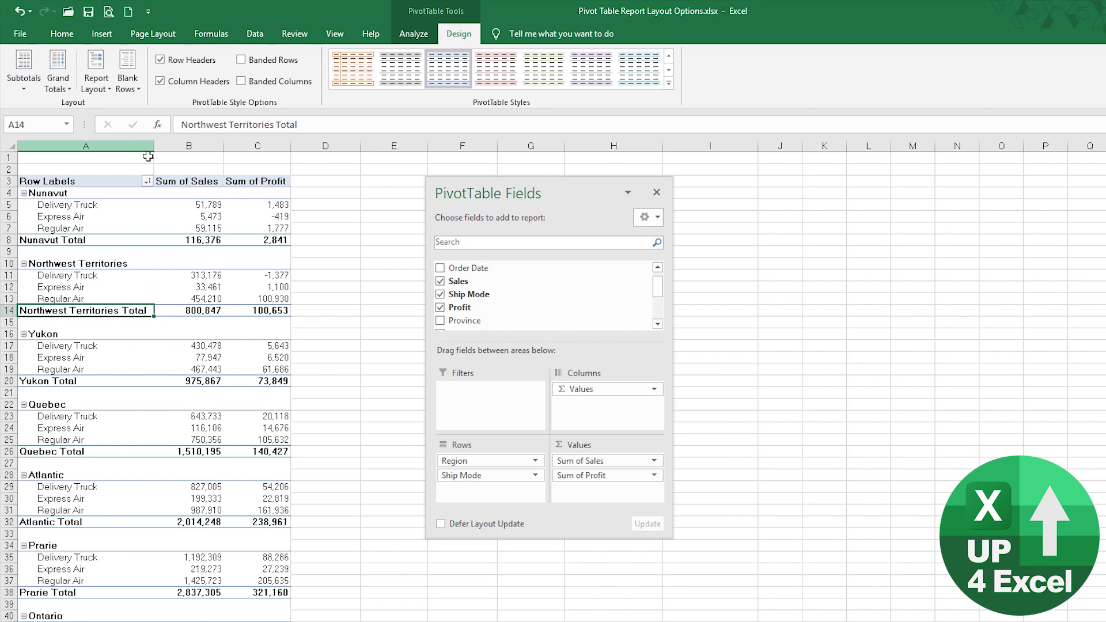
Step: Try Grand Totals on for columns only, then turn them off for rows and columns
click(69, 91)
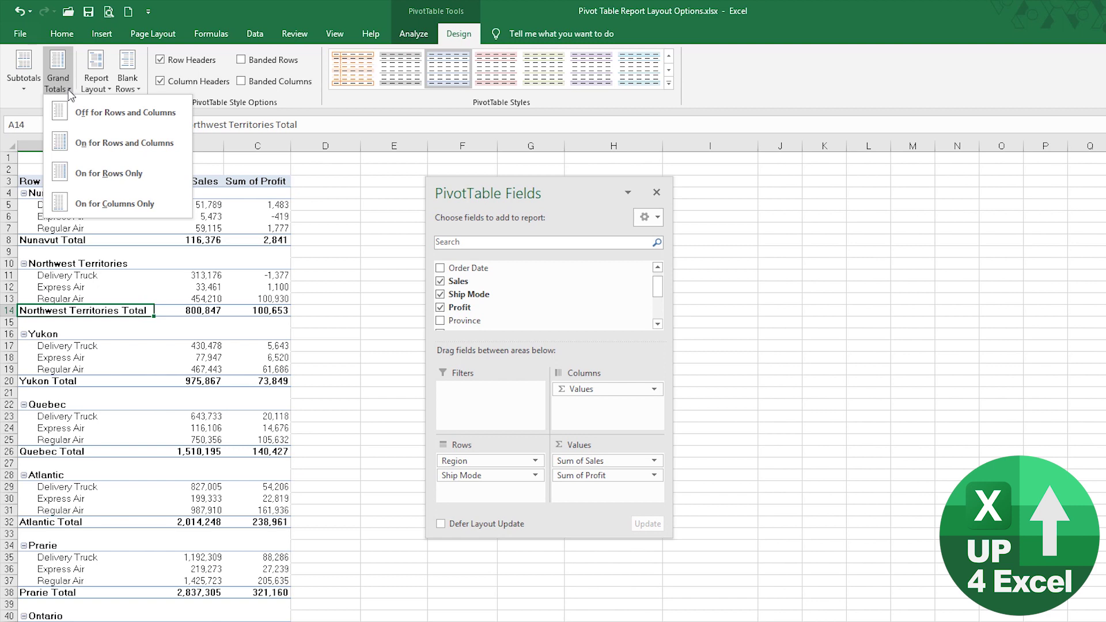
click(133, 205)
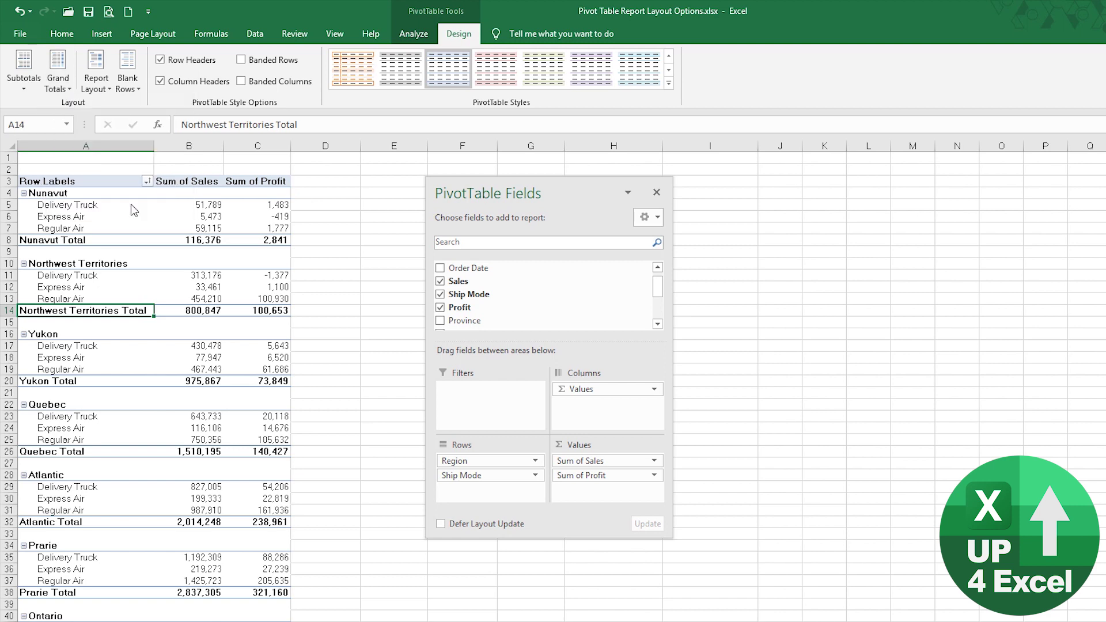
click(66, 92)
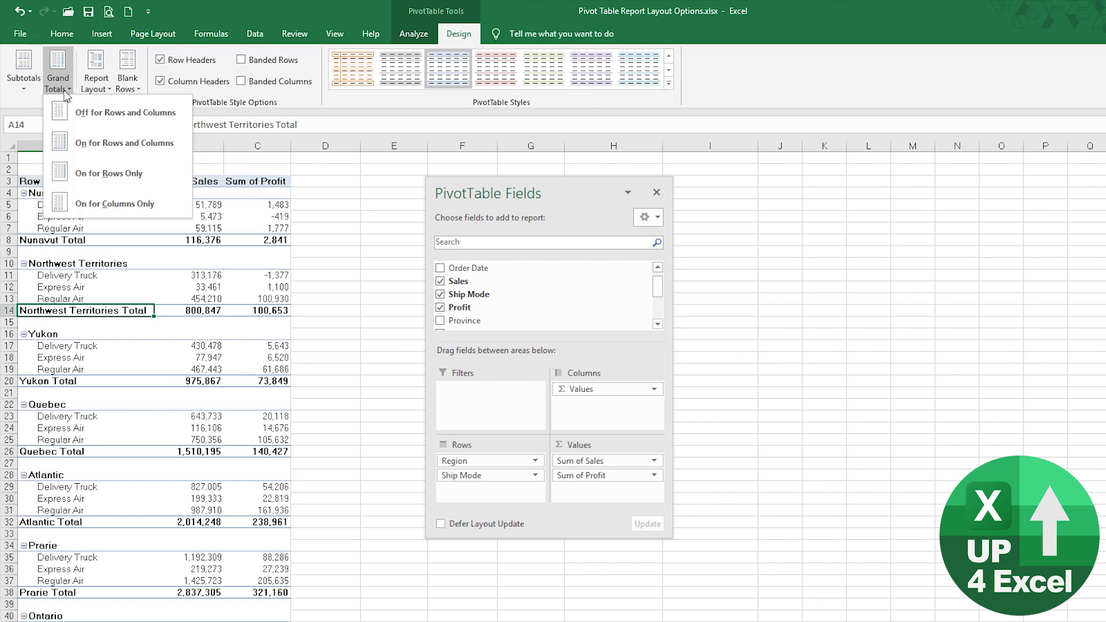
click(149, 118)
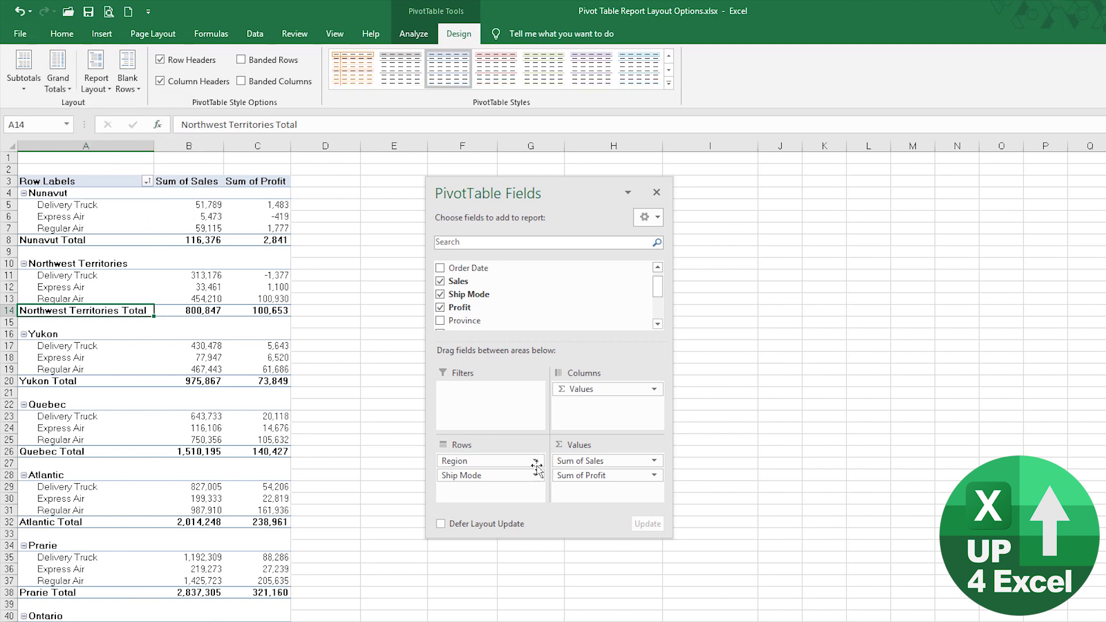
Step: Move Ship Mode above Region in Rows and turn grand totals on for rows and columns
mouse_move(489, 476)
mouse_down()
mouse_move(504, 458)
mouse_move(494, 461)
mouse_up()
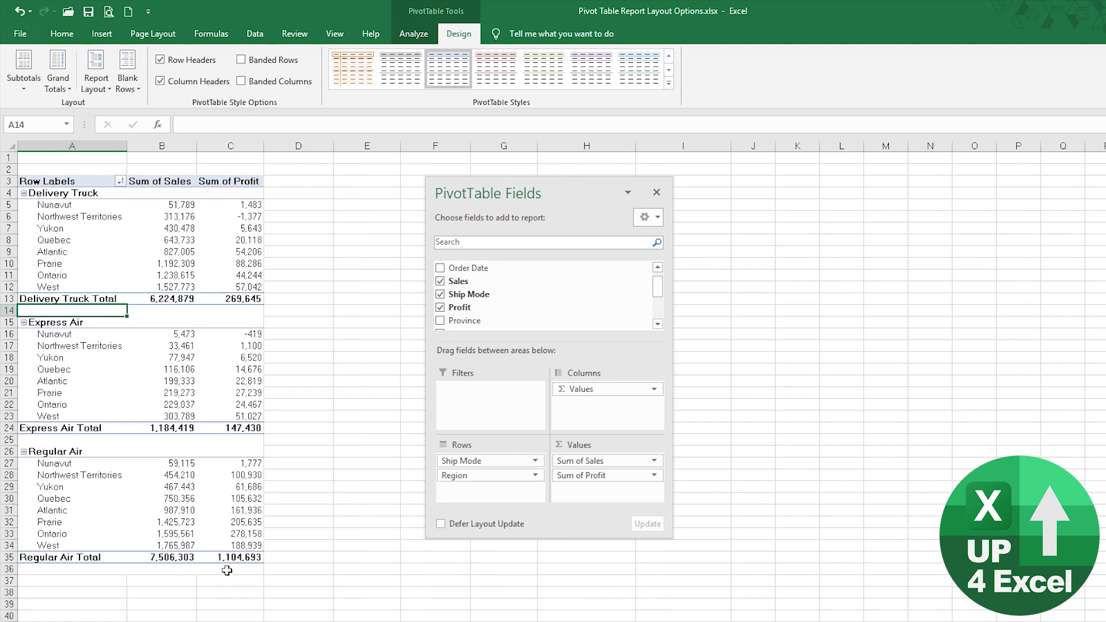
click(57, 83)
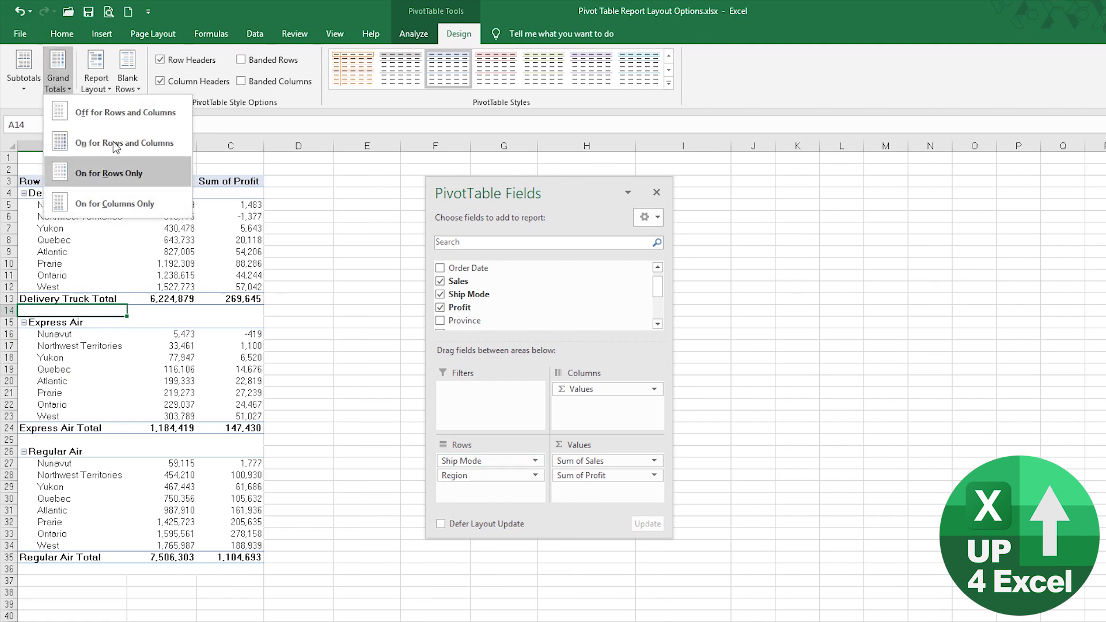
click(147, 212)
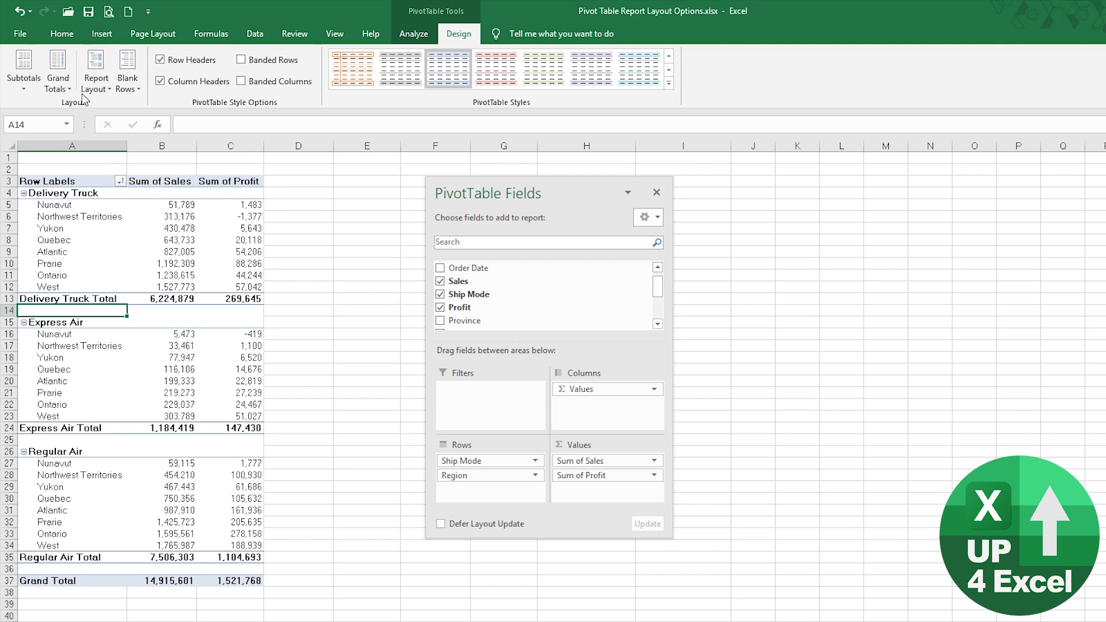
click(66, 88)
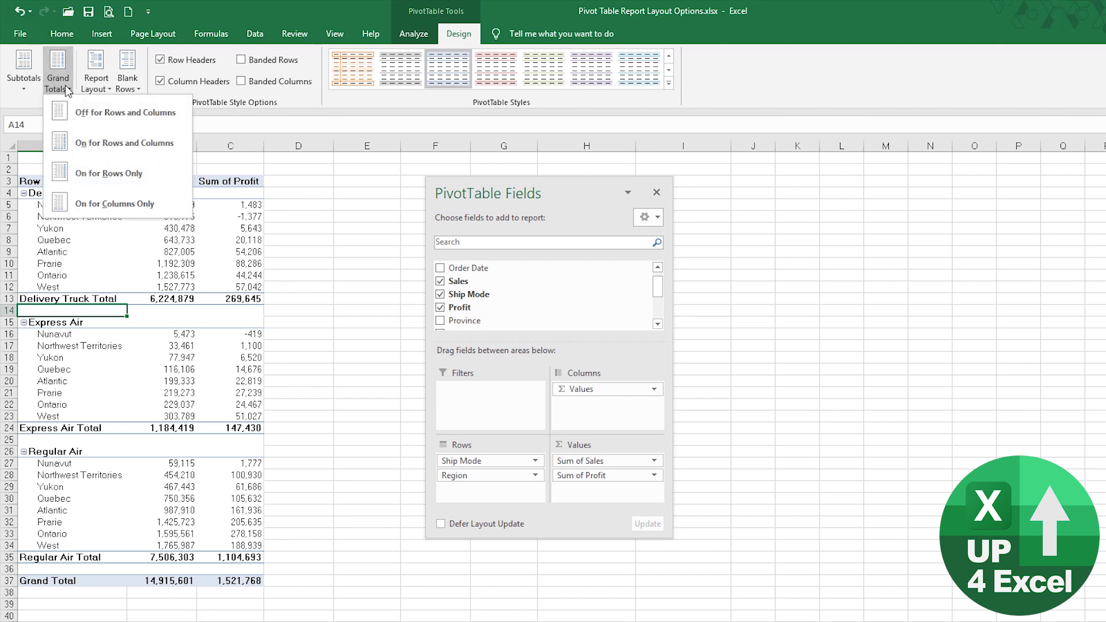
click(159, 147)
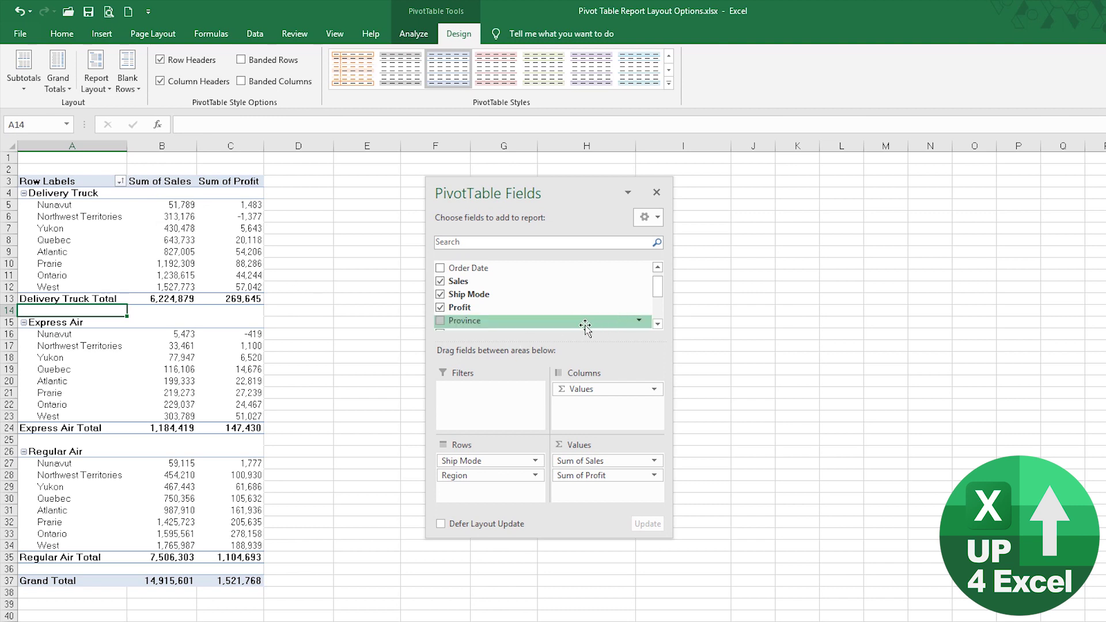
Step: Move Ship Mode to Columns and Values above Region, then cycle grand totals back to rows and columns
drag(475, 295, 512, 469)
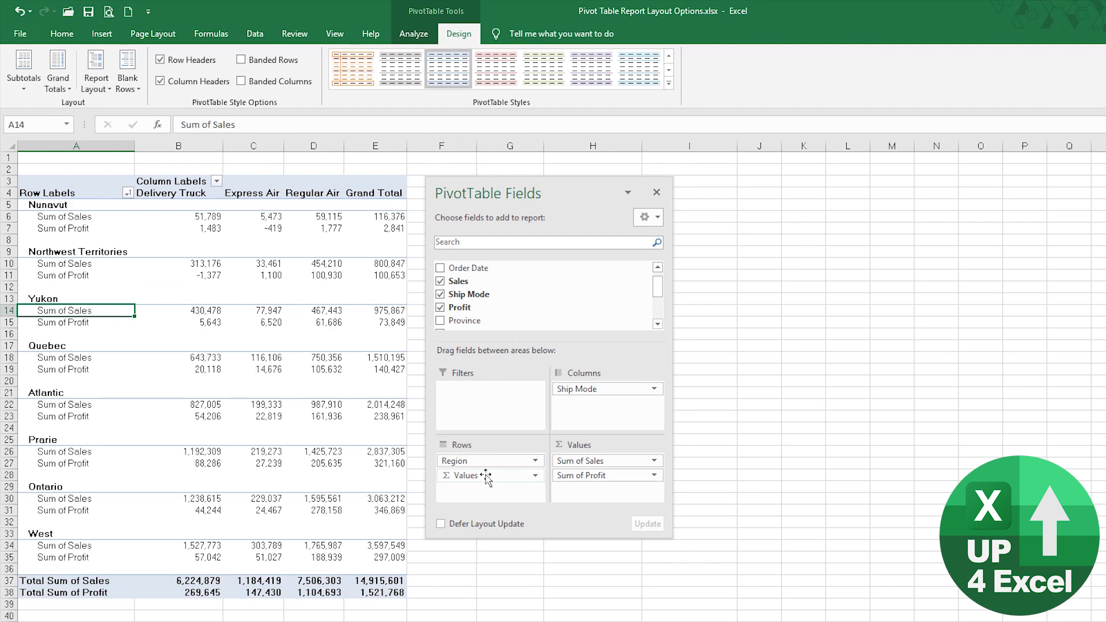
drag(486, 476, 487, 459)
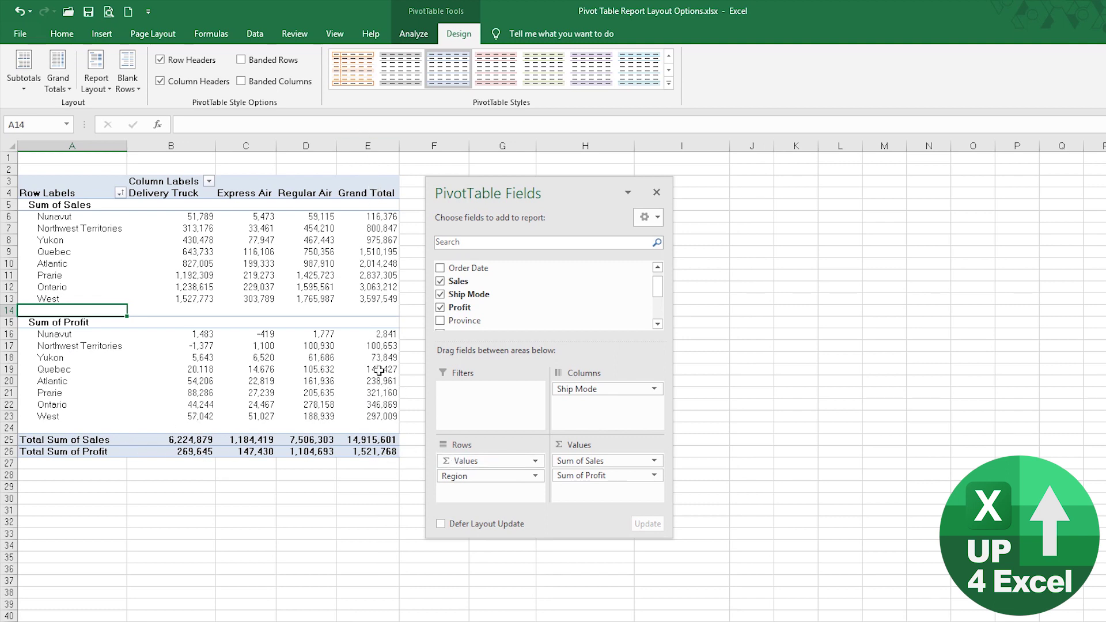
click(58, 85)
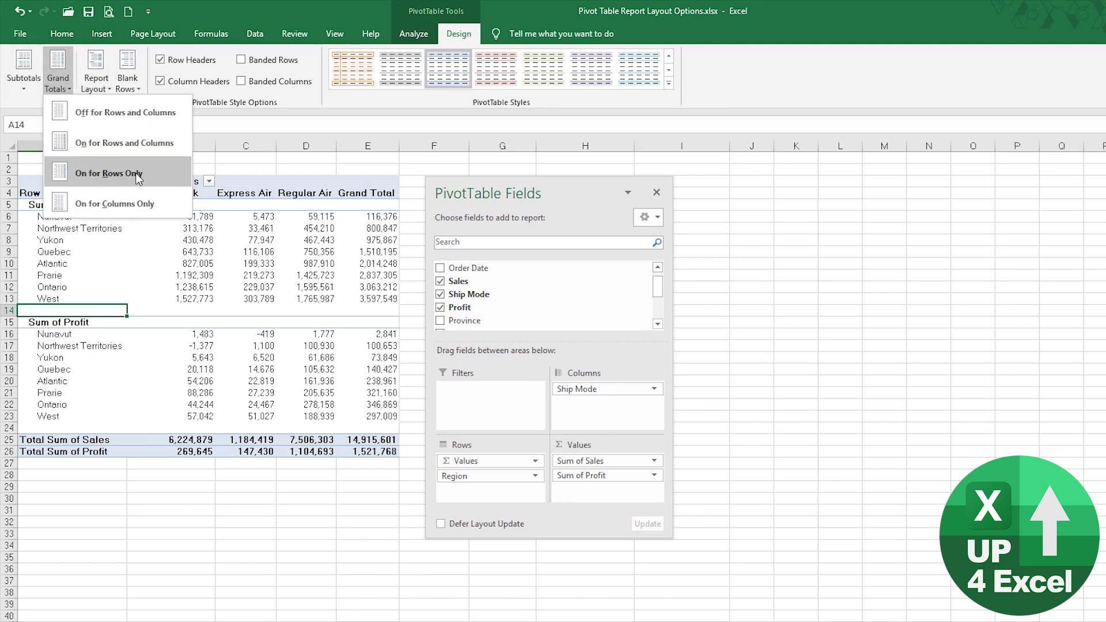
click(121, 112)
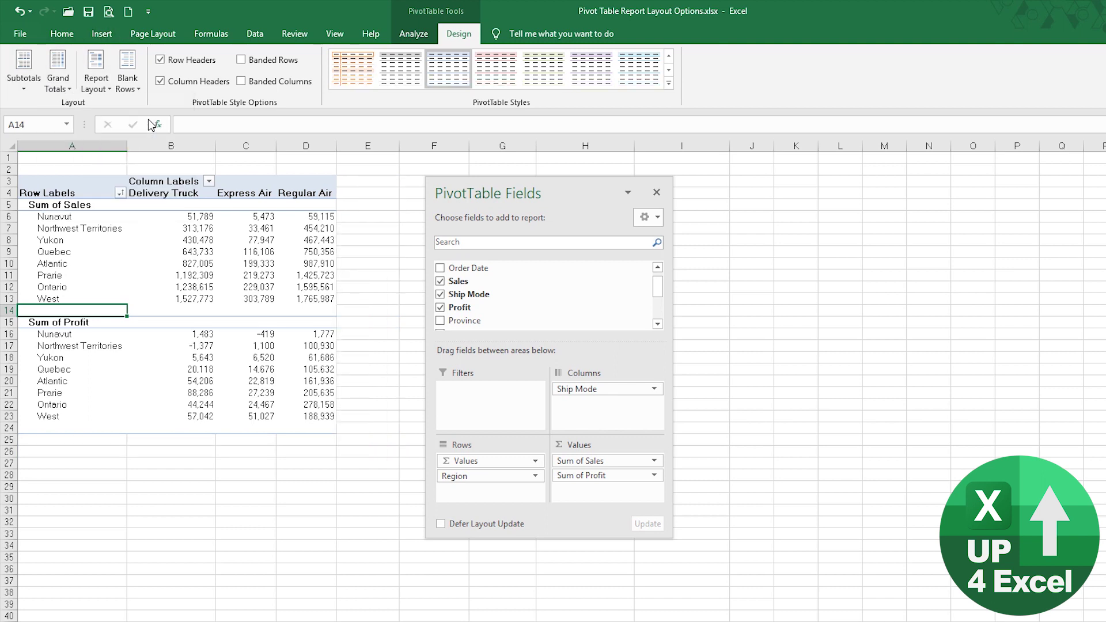
click(59, 88)
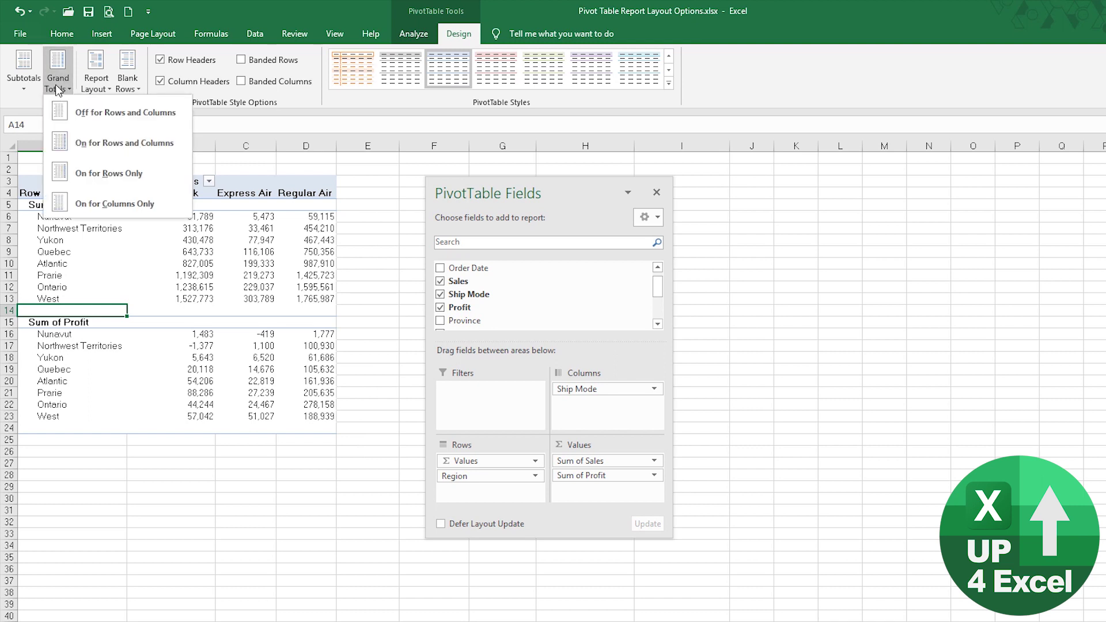
click(165, 175)
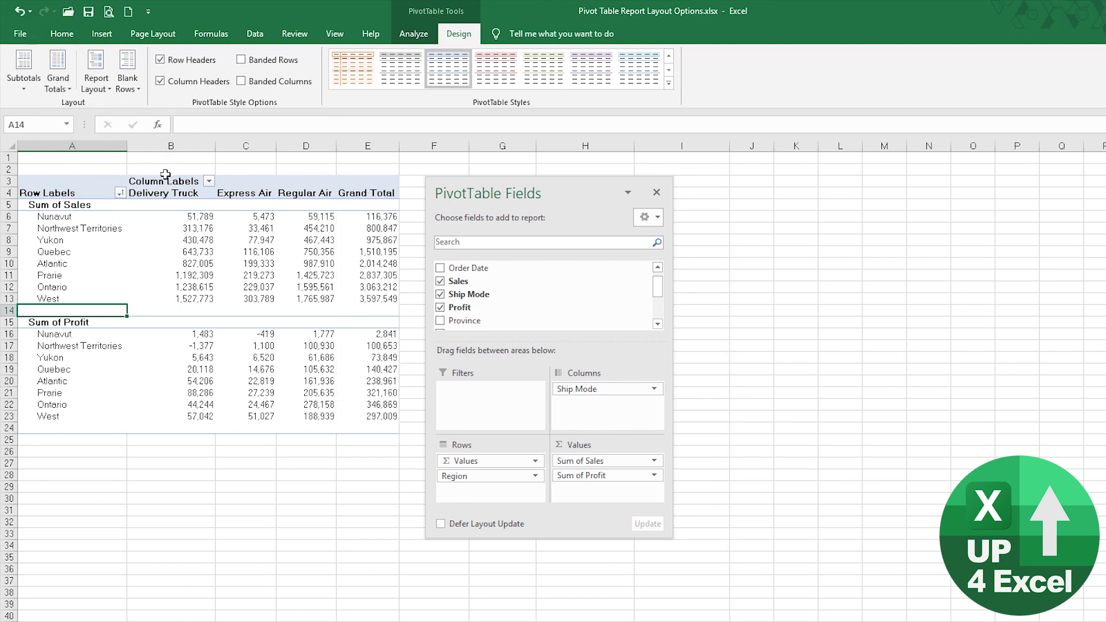
click(58, 87)
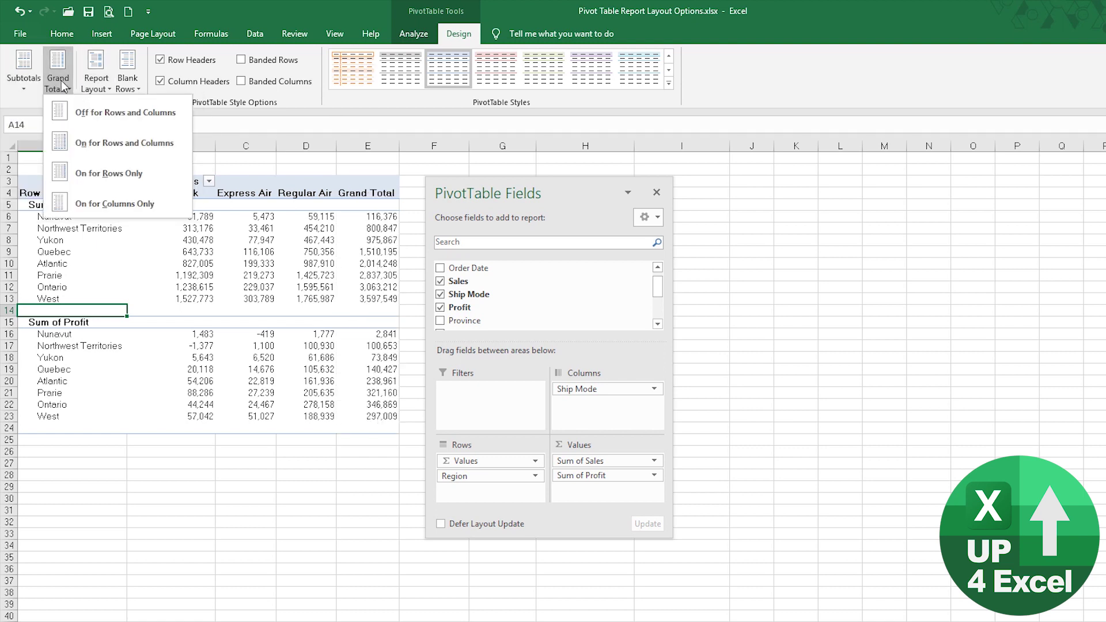
click(142, 141)
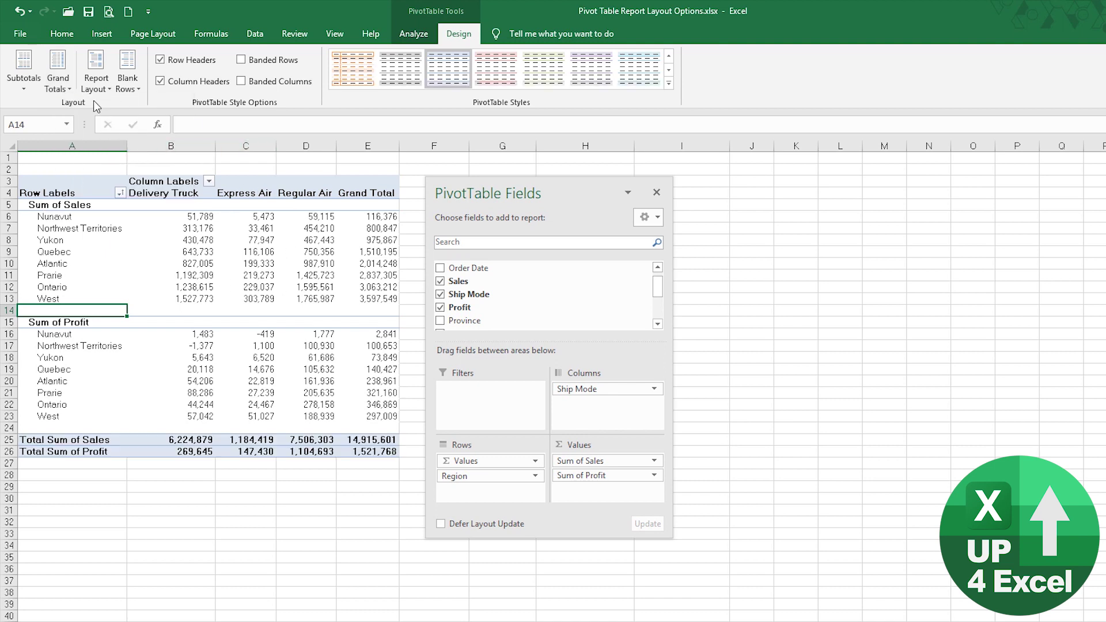
Step: Try outline form, move the field list aside, then switch the report to tabular form
click(99, 85)
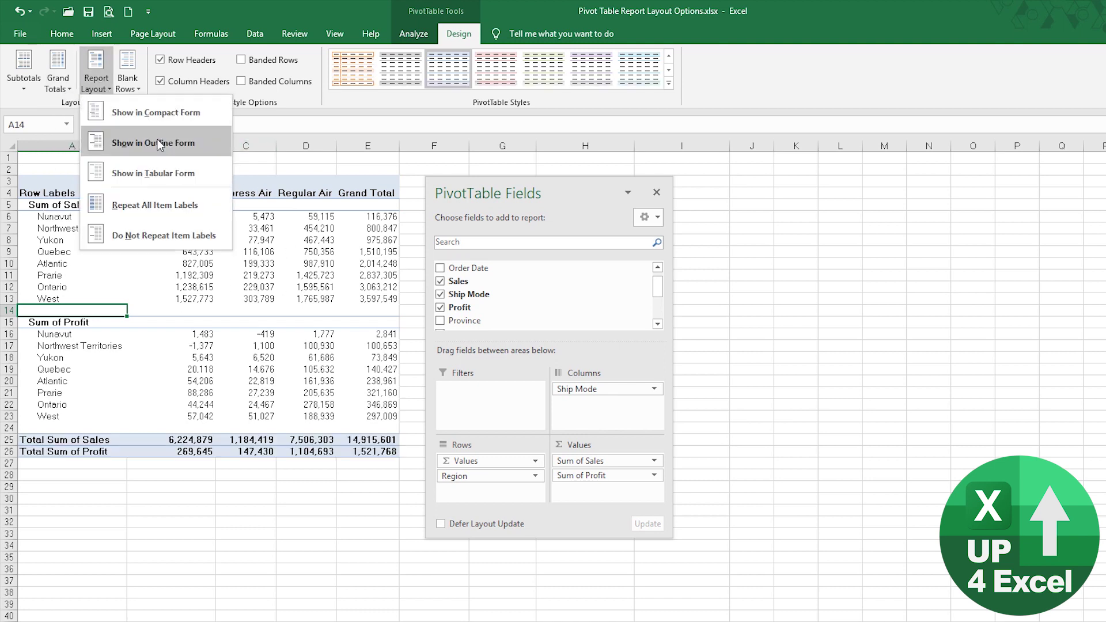
click(153, 141)
drag(554, 194, 694, 194)
click(97, 85)
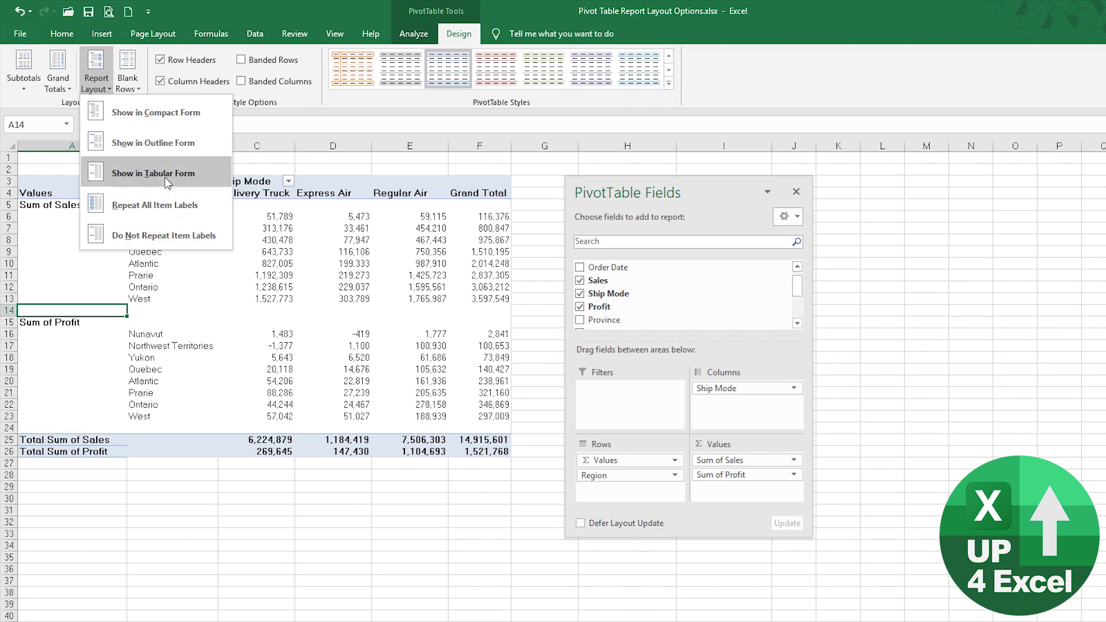
click(158, 207)
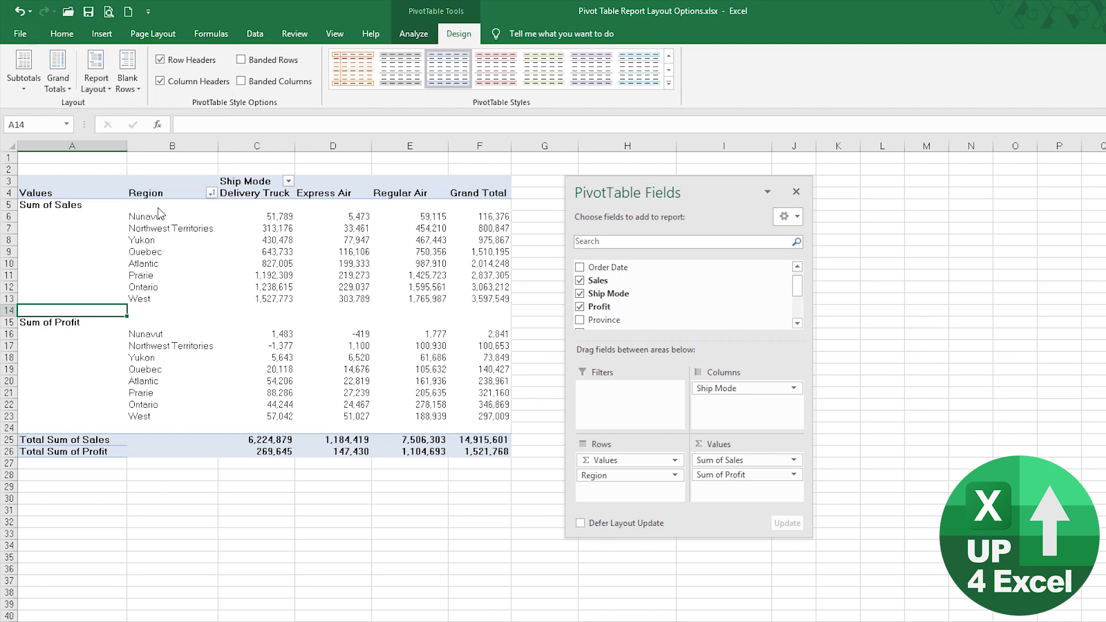
Step: Set item labels not to repeat and place Region ahead of Values in Rows
click(95, 83)
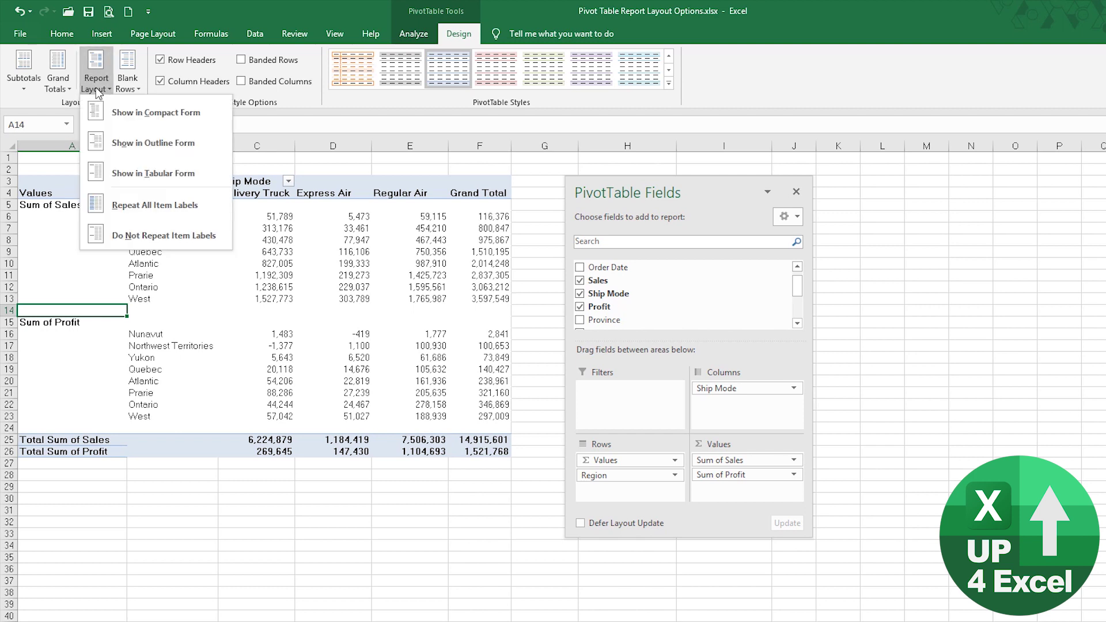
click(152, 235)
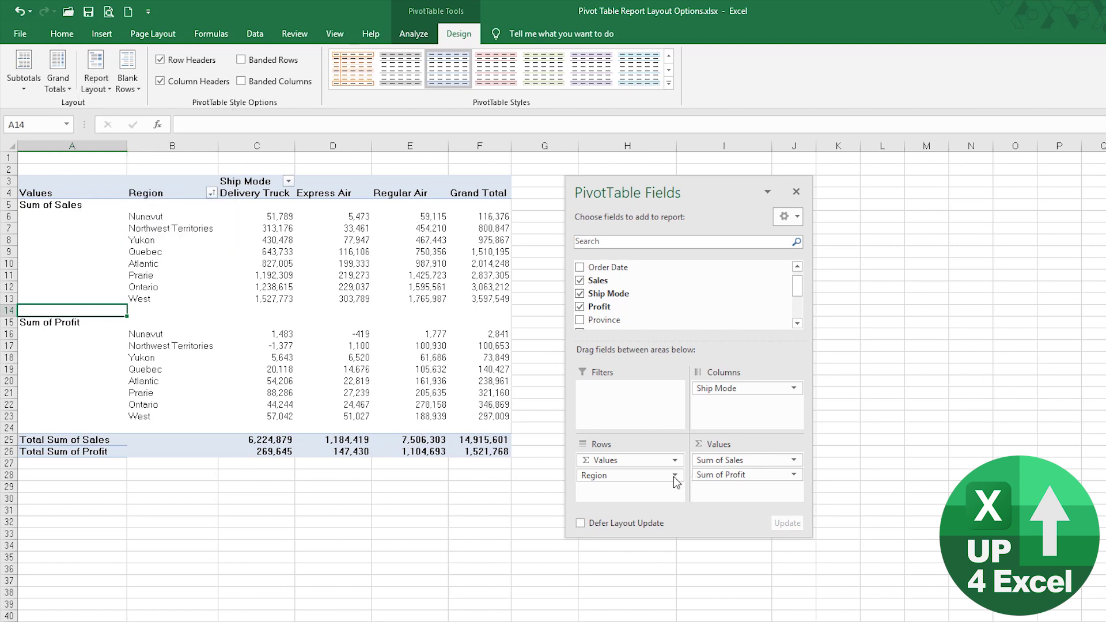
drag(648, 477, 635, 455)
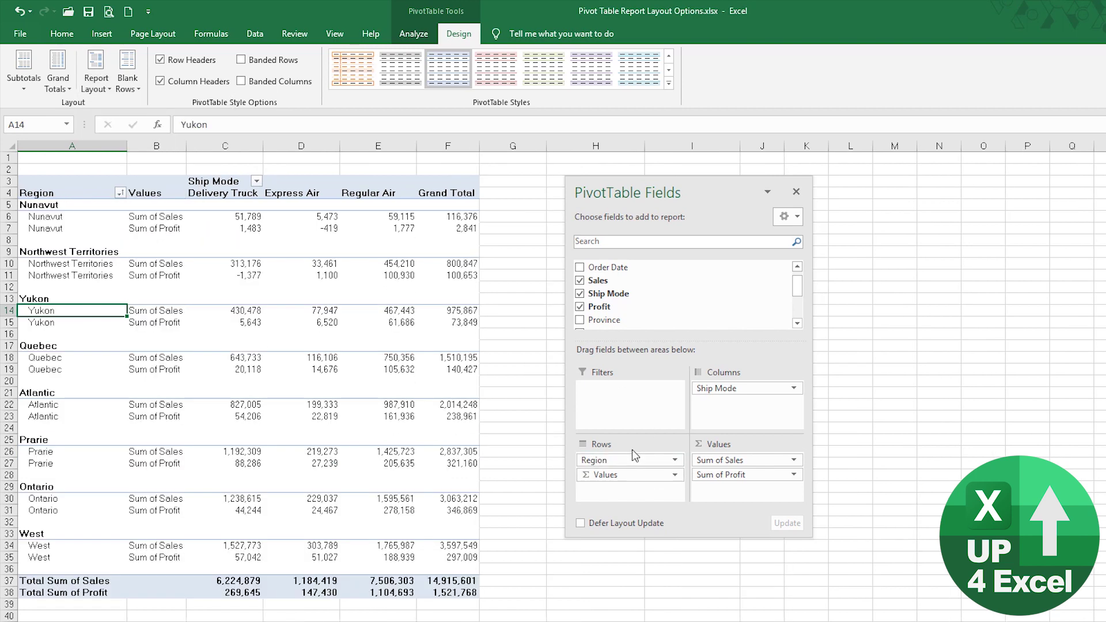
Step: Toggle Repeat All Item Labels on and off, ending with Do Not Repeat Item Labels
click(95, 81)
click(148, 232)
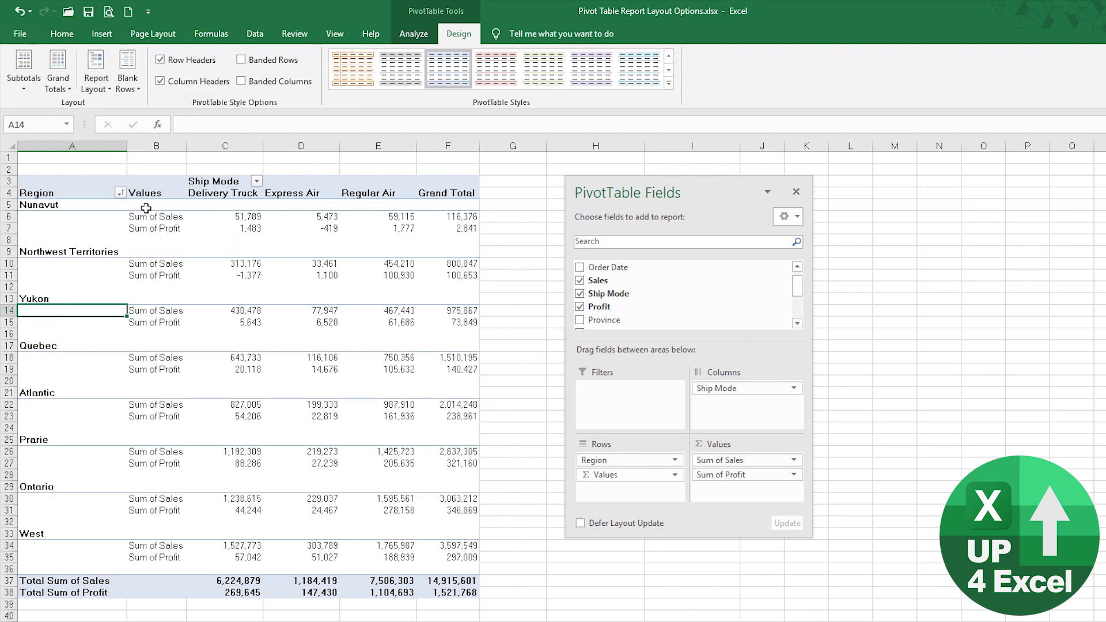
click(96, 80)
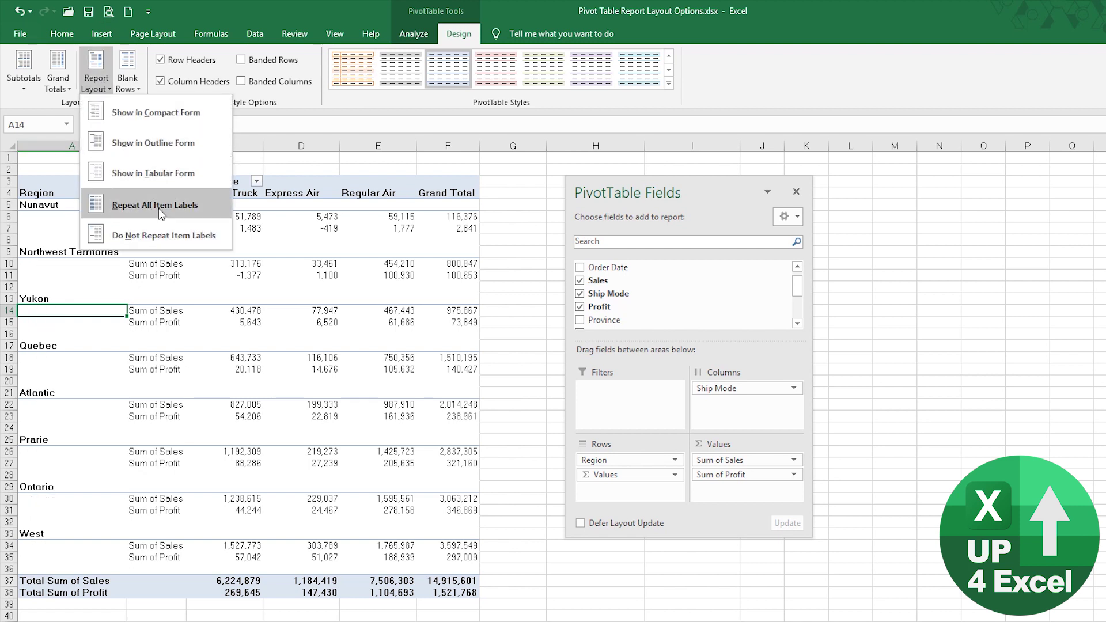
click(161, 207)
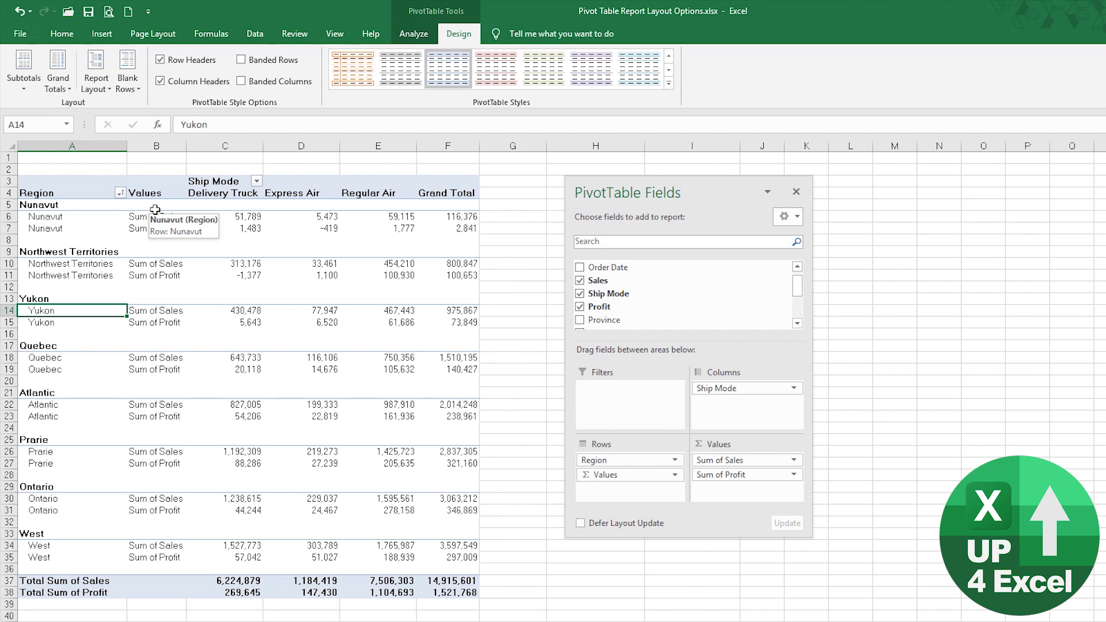
click(96, 81)
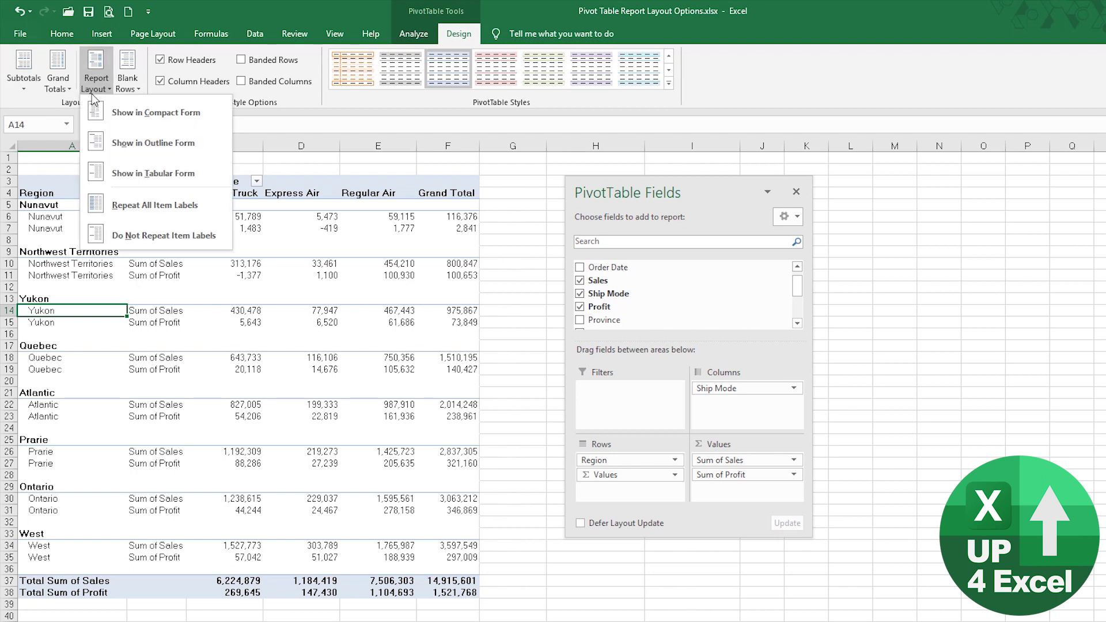
click(129, 229)
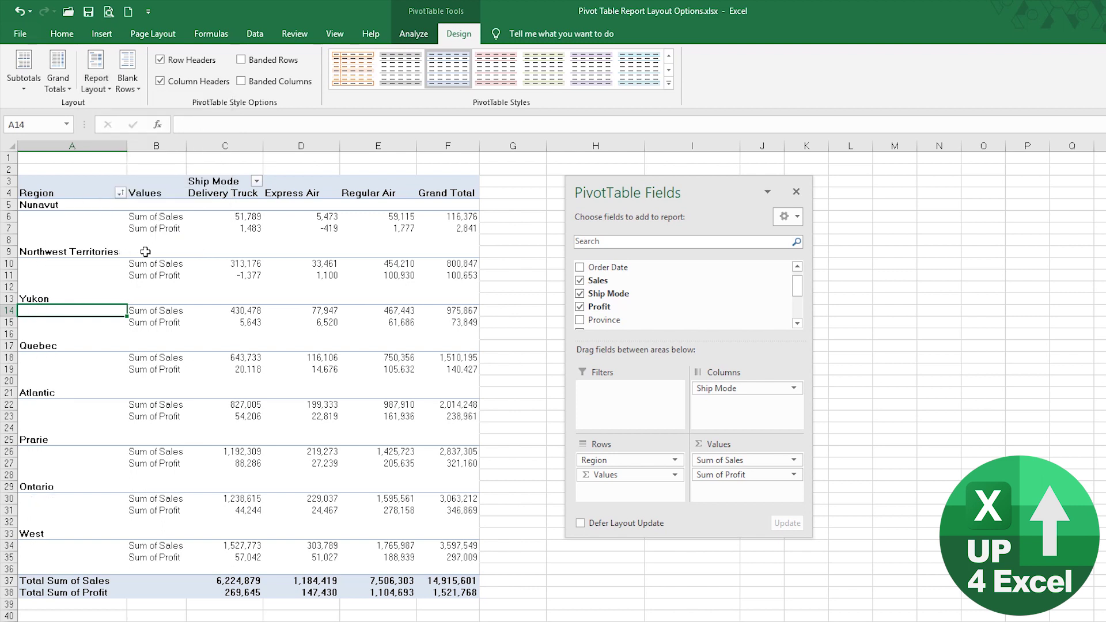
Step: Enter the formula =A6 in cell H6
click(552, 219)
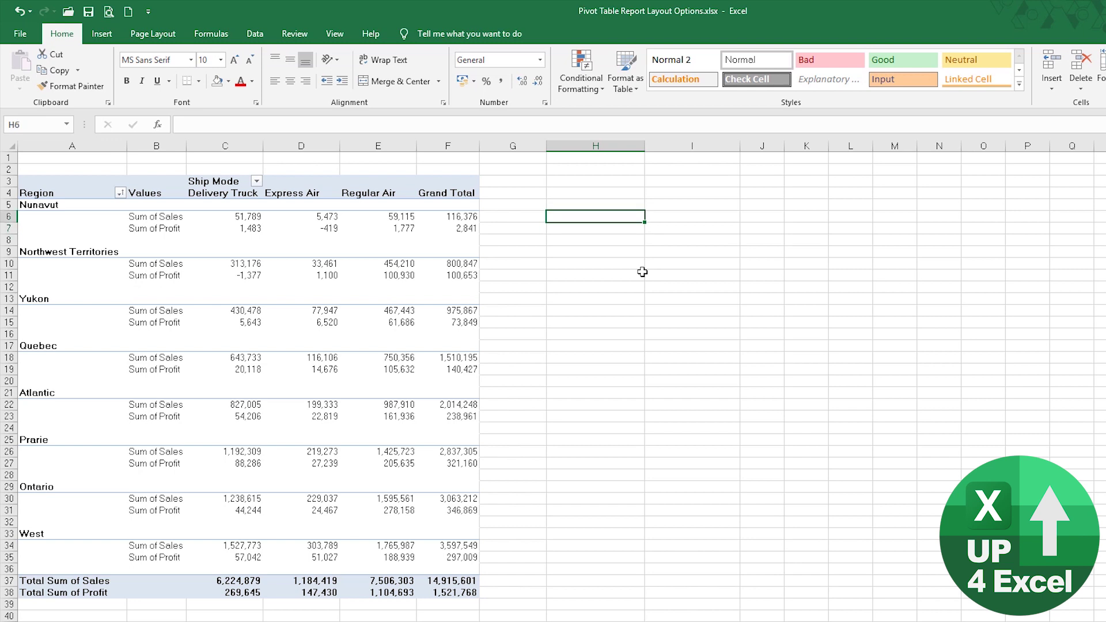
text(=)
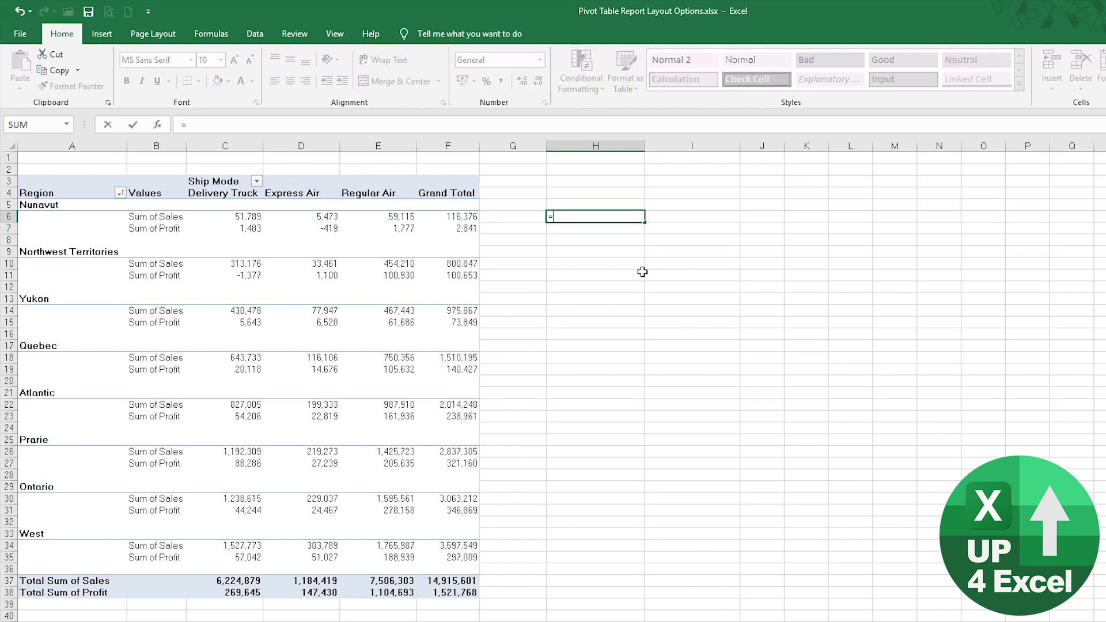
key(Left)
key(Home)
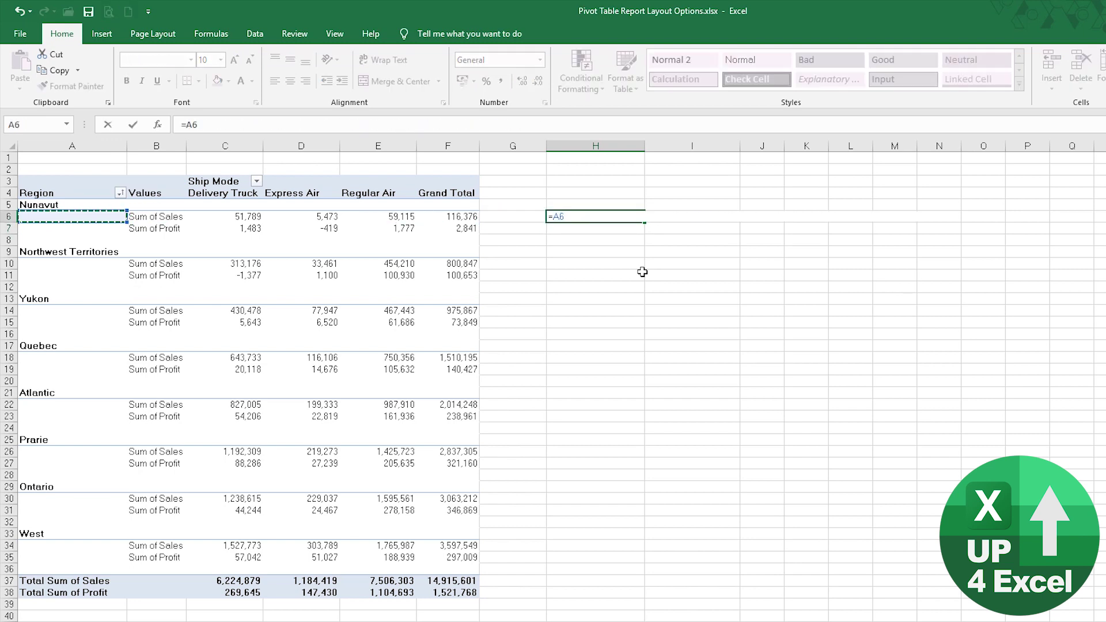
key(ctrl+Return)
Step: Copy the H6 formula across to I6 and J6, then paste it down through row 36
key(ctrl+c)
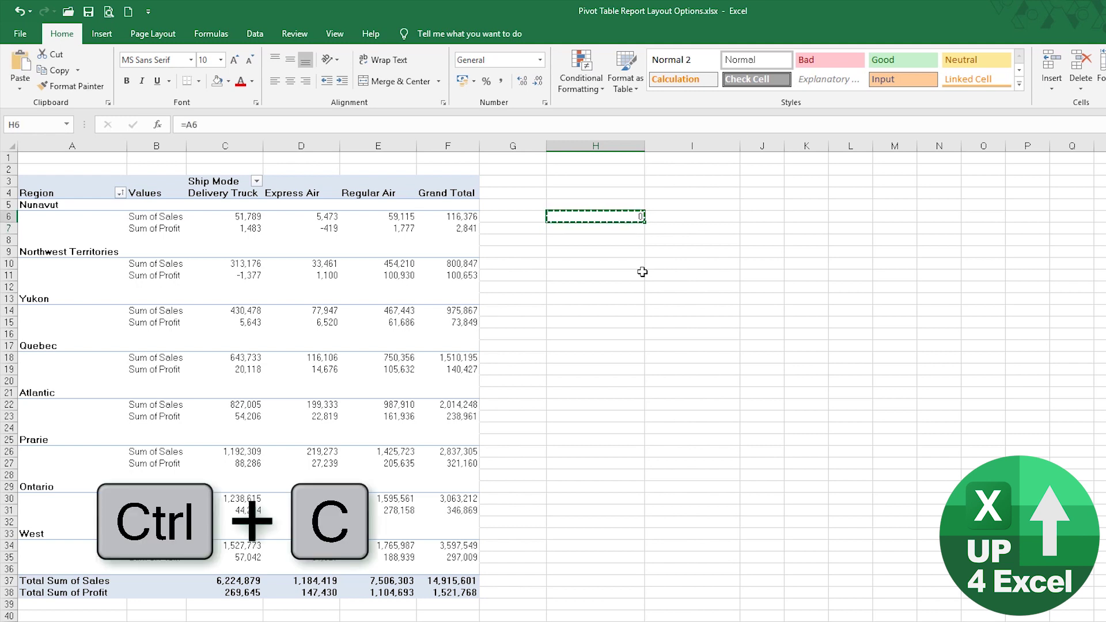
key(Right)
key(ctrl+v)
key(Right)
key(ctrl+v)
key(Right)
key(Left)
drag(634, 215, 771, 572)
key(ctrl+v)
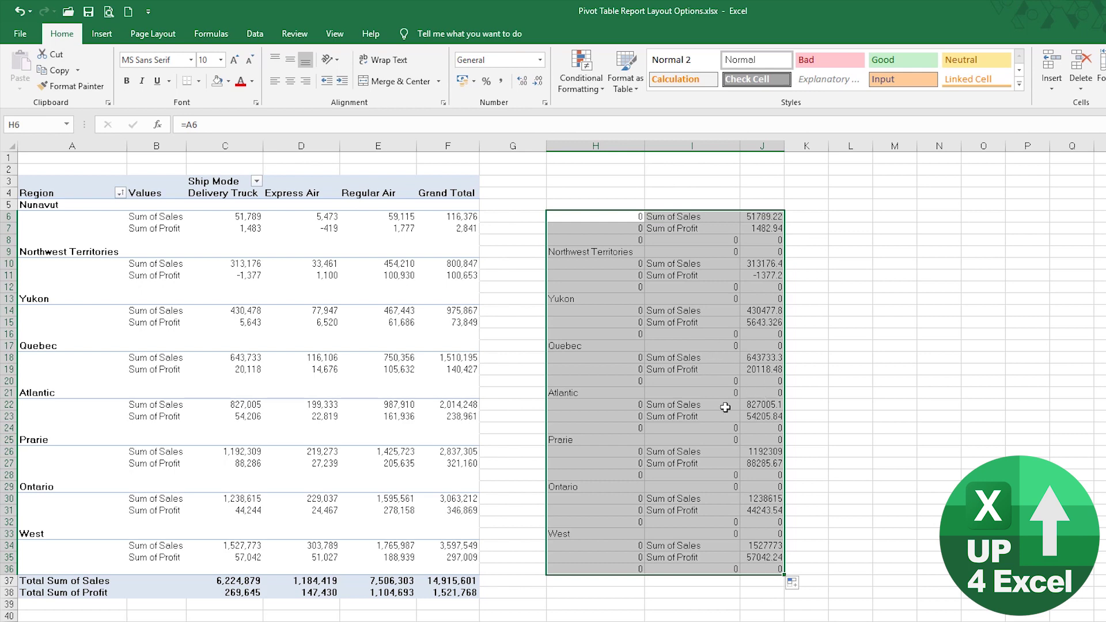
Step: Set the pivot's Report Layout to tabular form and repeat all item labels so region names fill every row
click(102, 234)
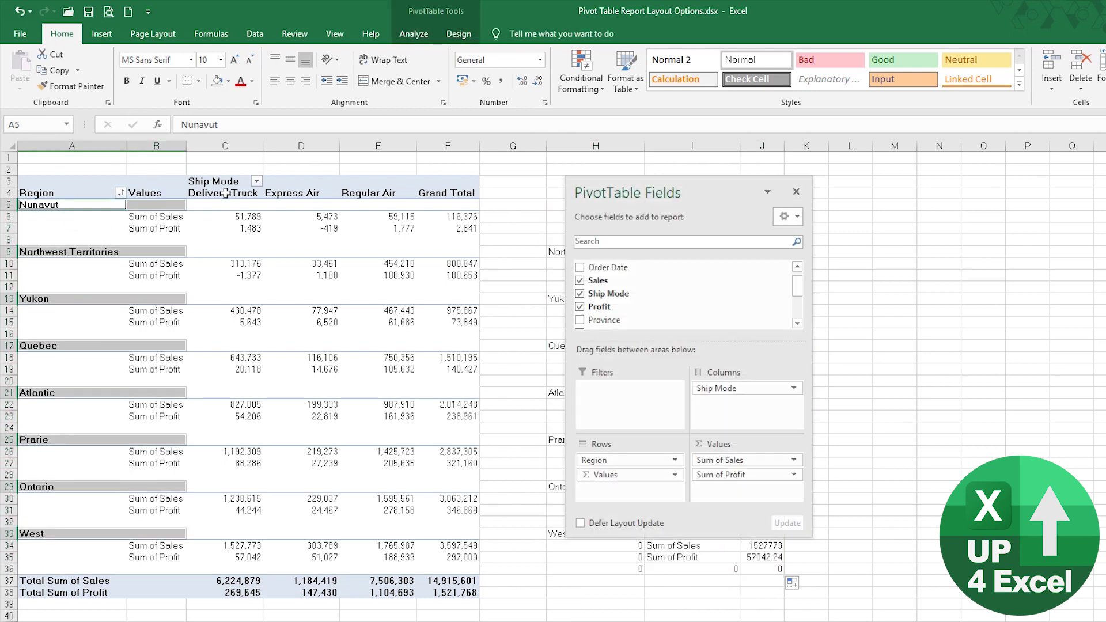
click(210, 238)
click(426, 34)
click(456, 34)
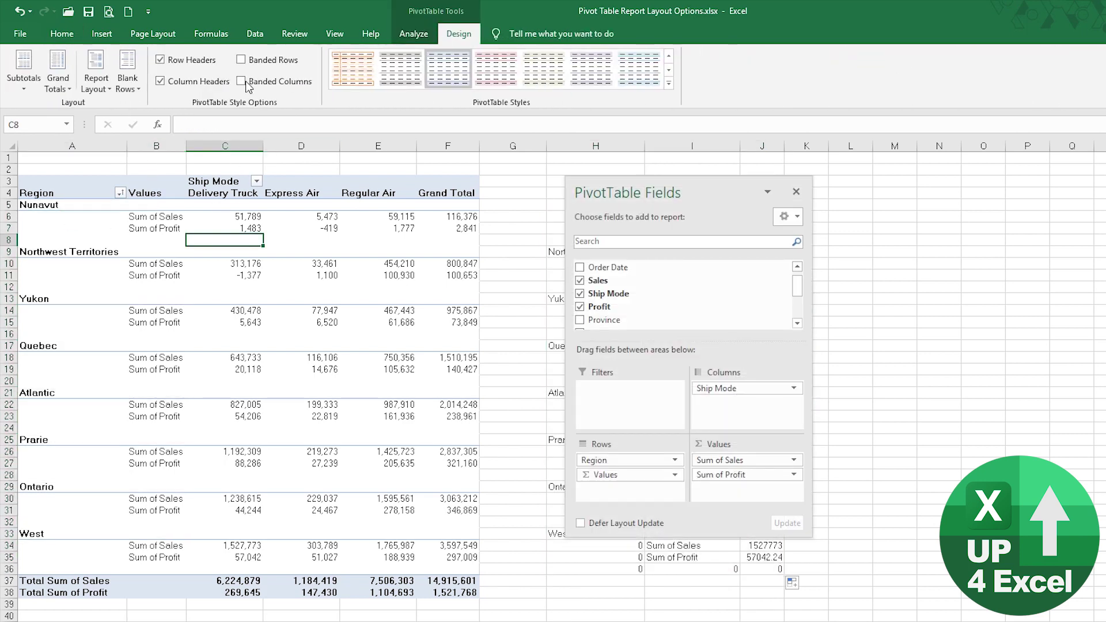
click(107, 91)
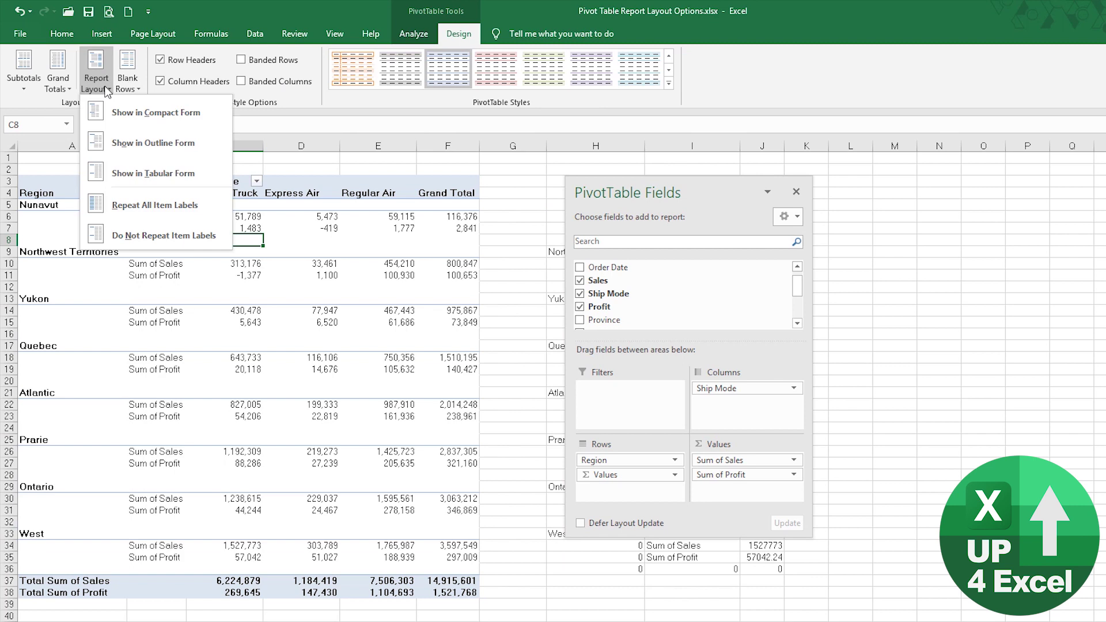
click(166, 211)
drag(698, 186, 1013, 286)
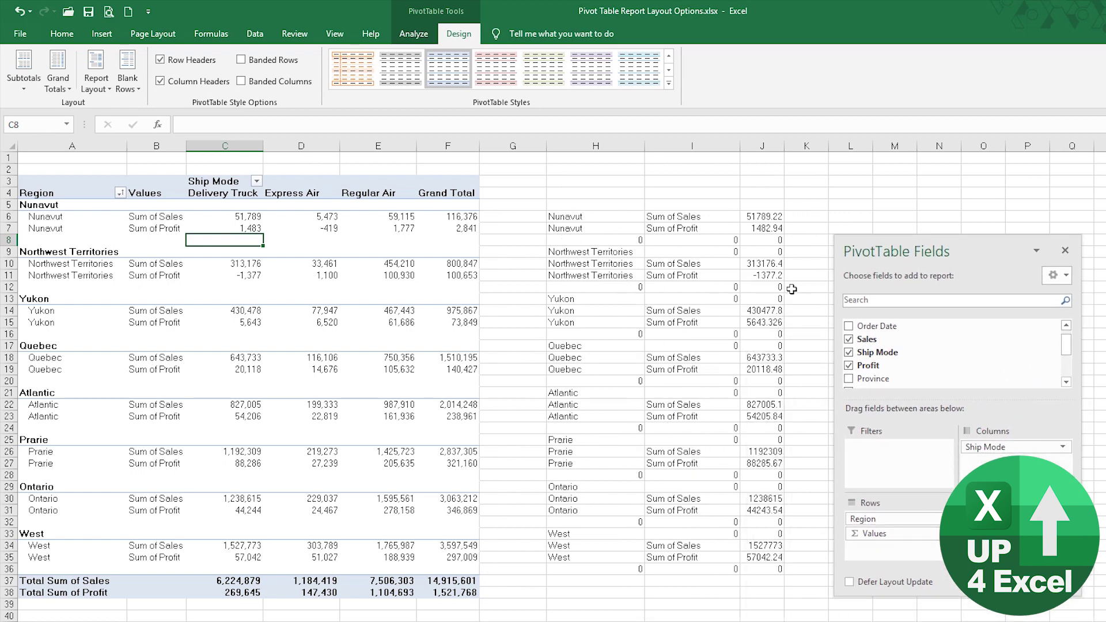
drag(918, 246, 593, 190)
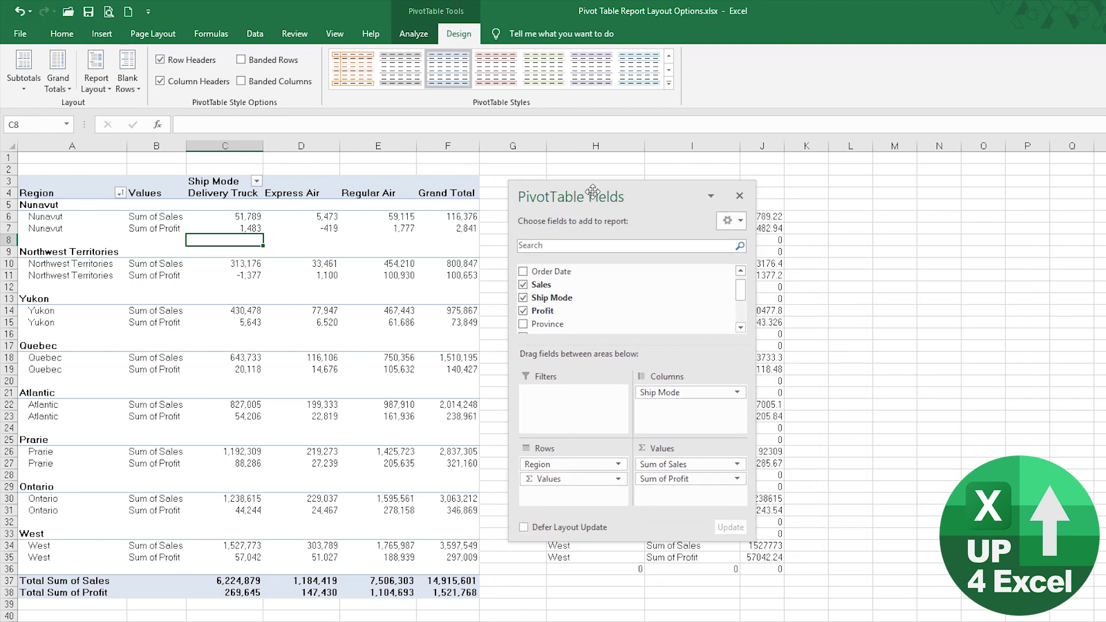
Step: Switch the pivot to Compact Form, keep a blank line after each item, and show subtotals at the bottom
click(95, 88)
click(164, 112)
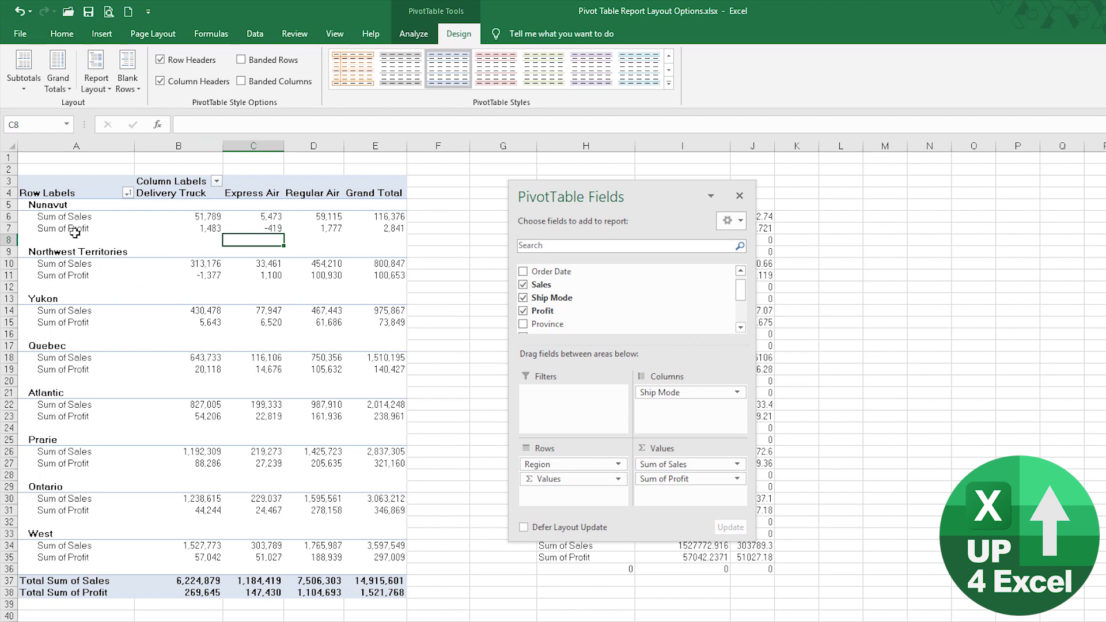
click(131, 82)
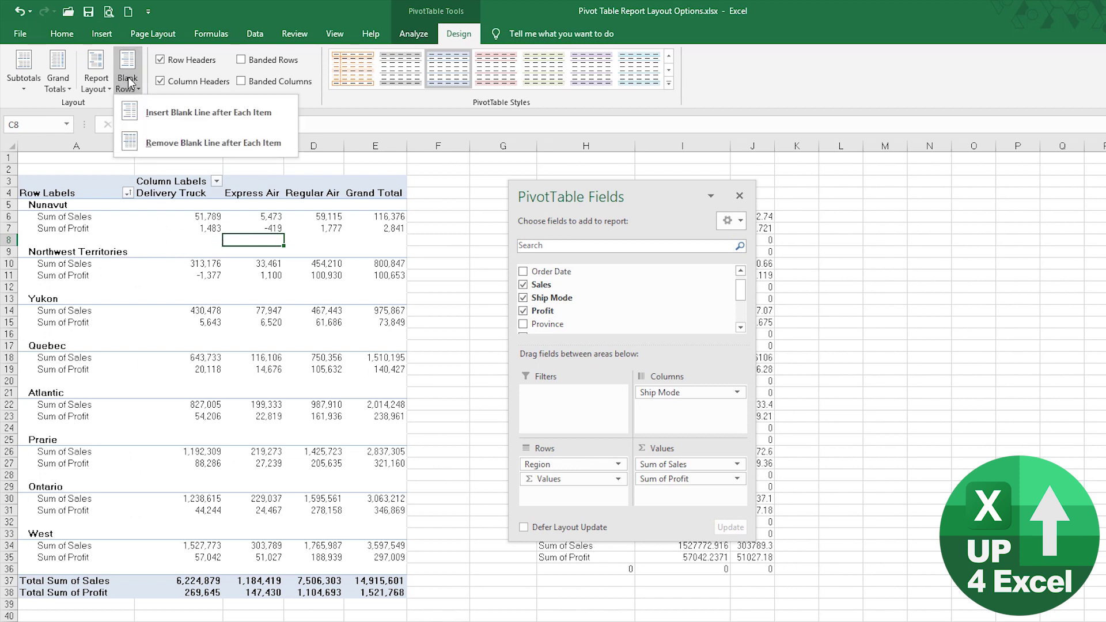
click(184, 115)
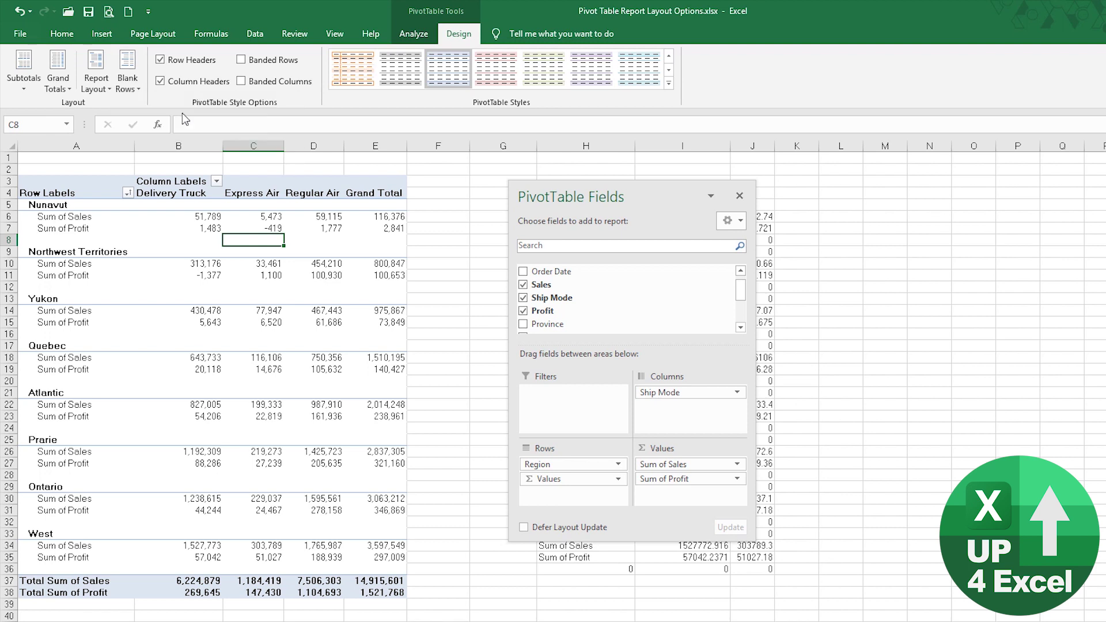
click(23, 87)
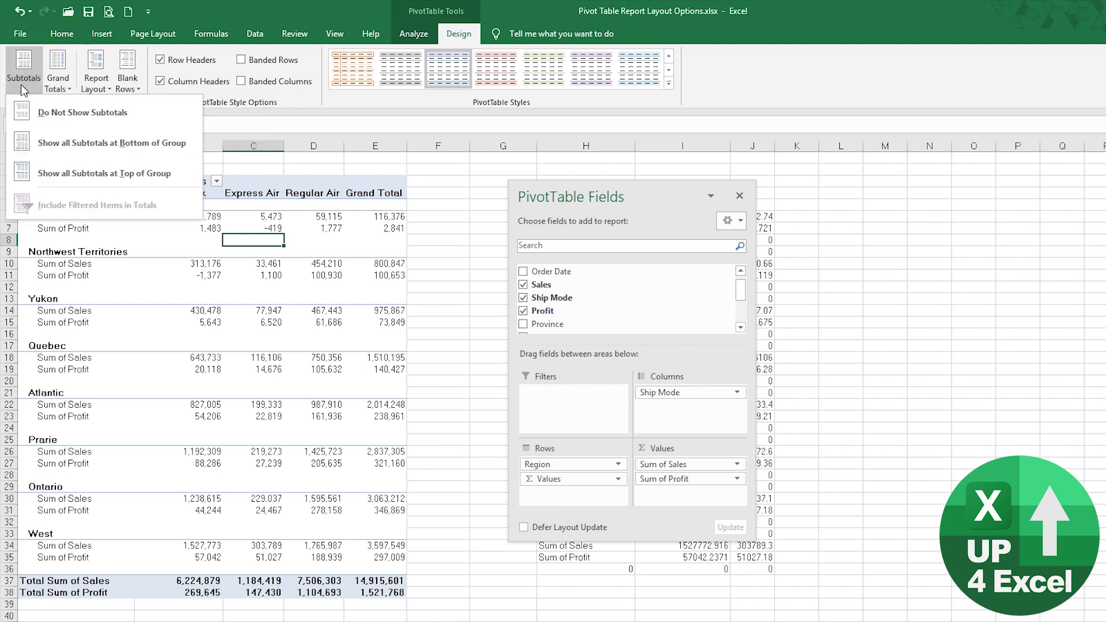
click(90, 147)
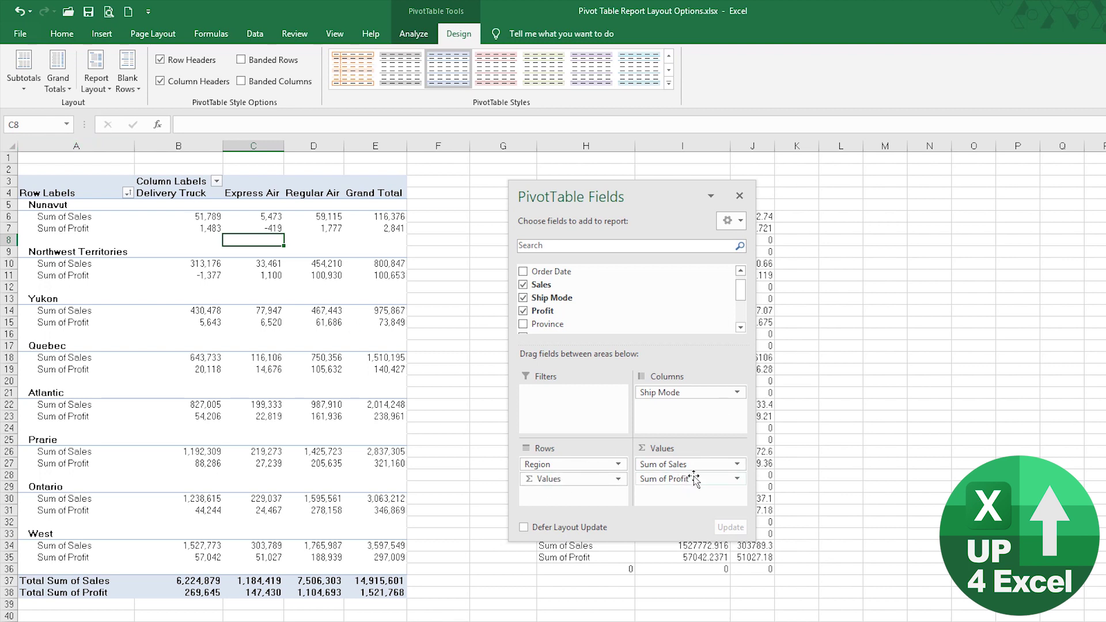
Step: Remove Sum of Profit and place Ship Mode above Region in the Rows area
drag(694, 478, 647, 298)
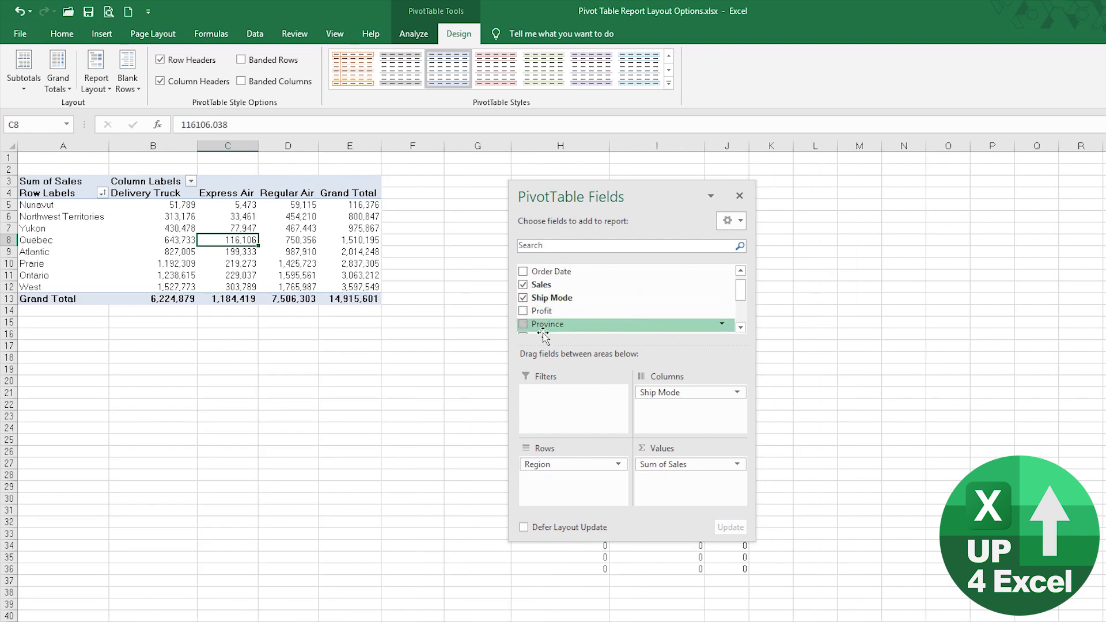
drag(659, 392, 560, 466)
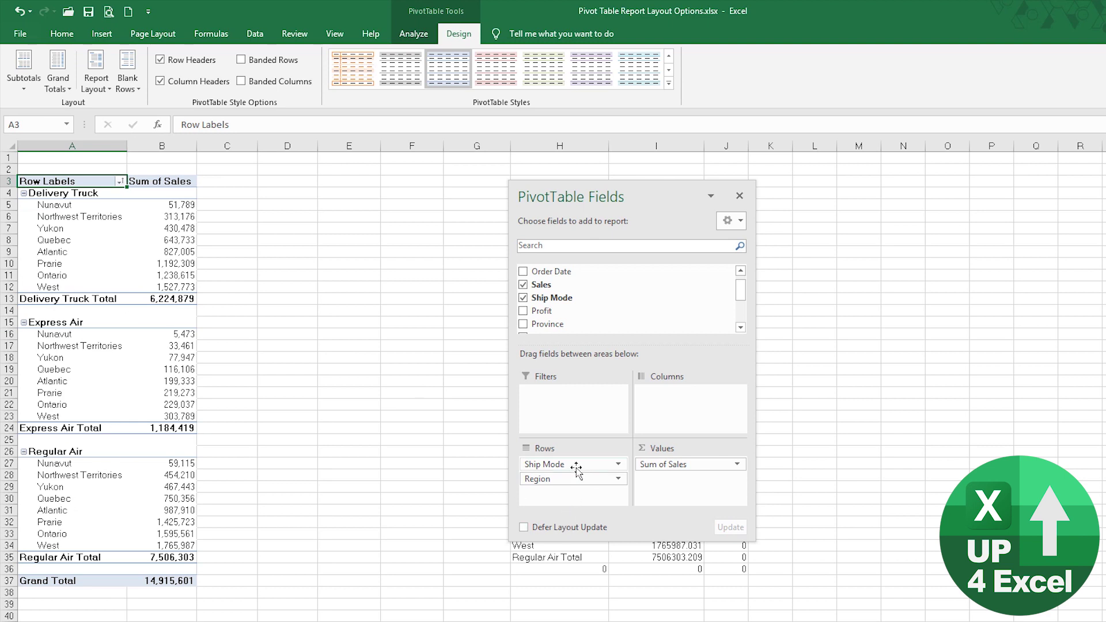
drag(576, 467, 578, 493)
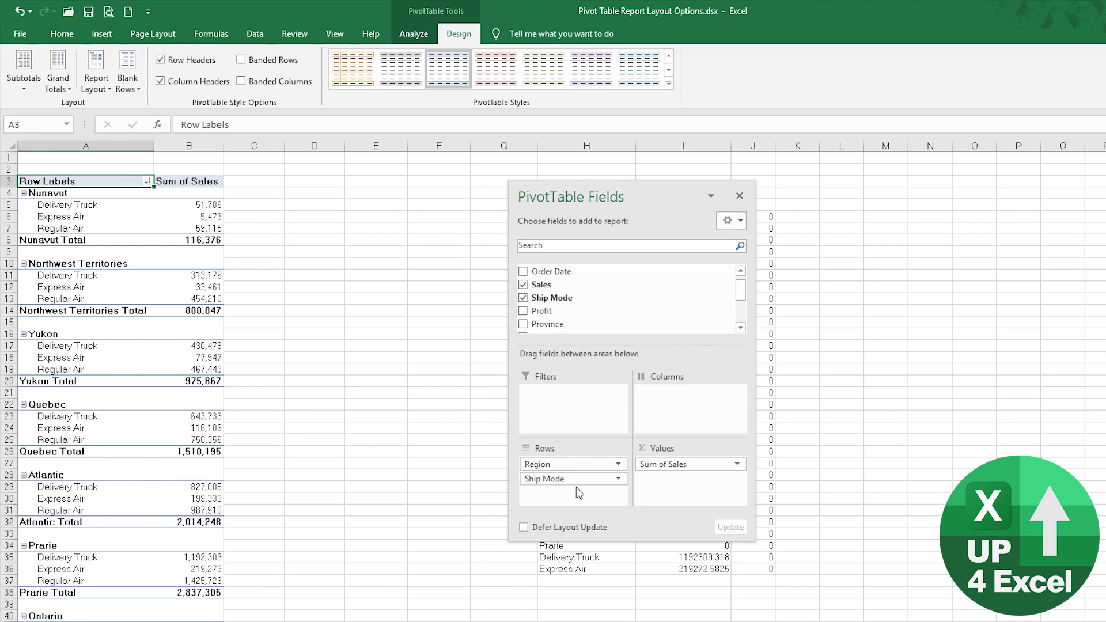
drag(580, 481, 582, 467)
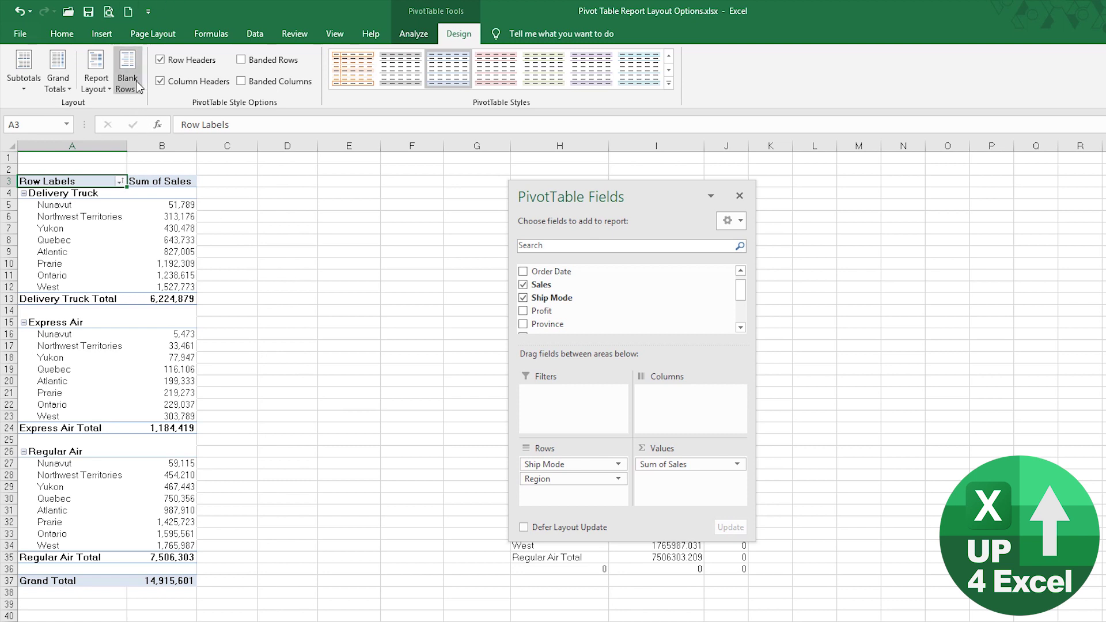
Step: Toggle the Row and Column Headers styling, then turn on Banded Rows and Banded Columns
click(163, 64)
click(165, 67)
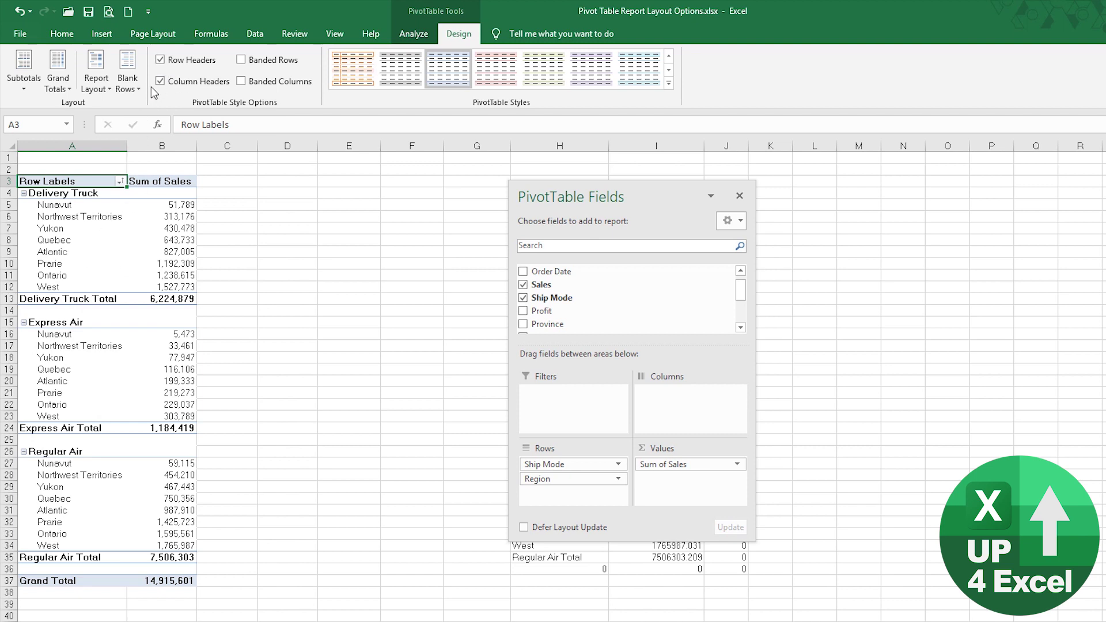
click(162, 83)
click(163, 86)
click(242, 61)
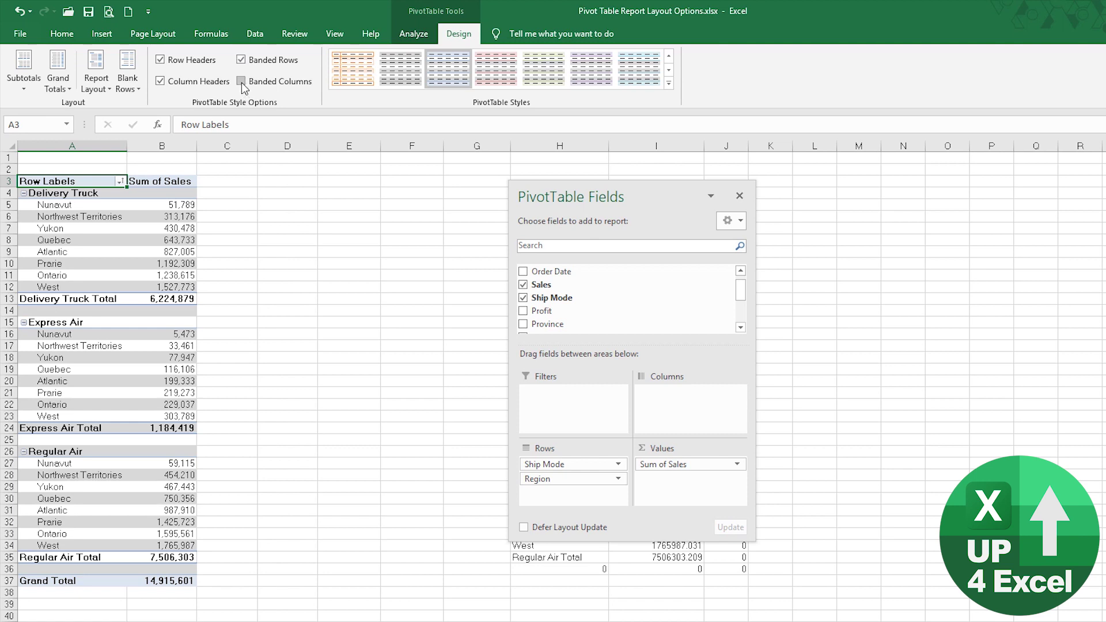
click(242, 83)
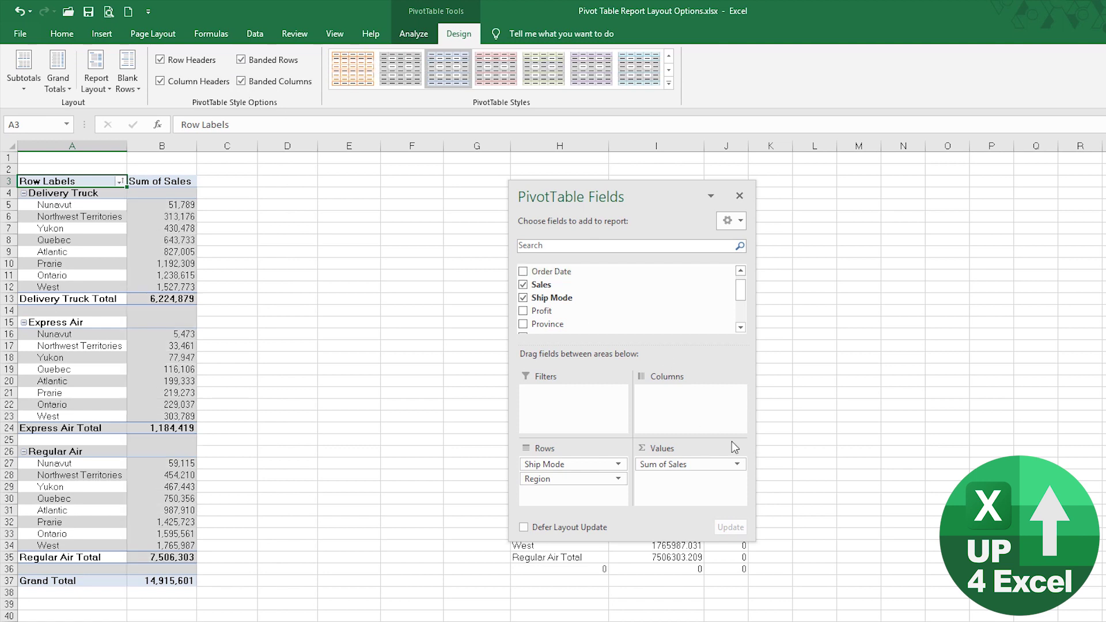
Step: Add Profit as a value column beside Sales, then clear the row and column banding
drag(542, 310, 701, 413)
drag(547, 464, 666, 410)
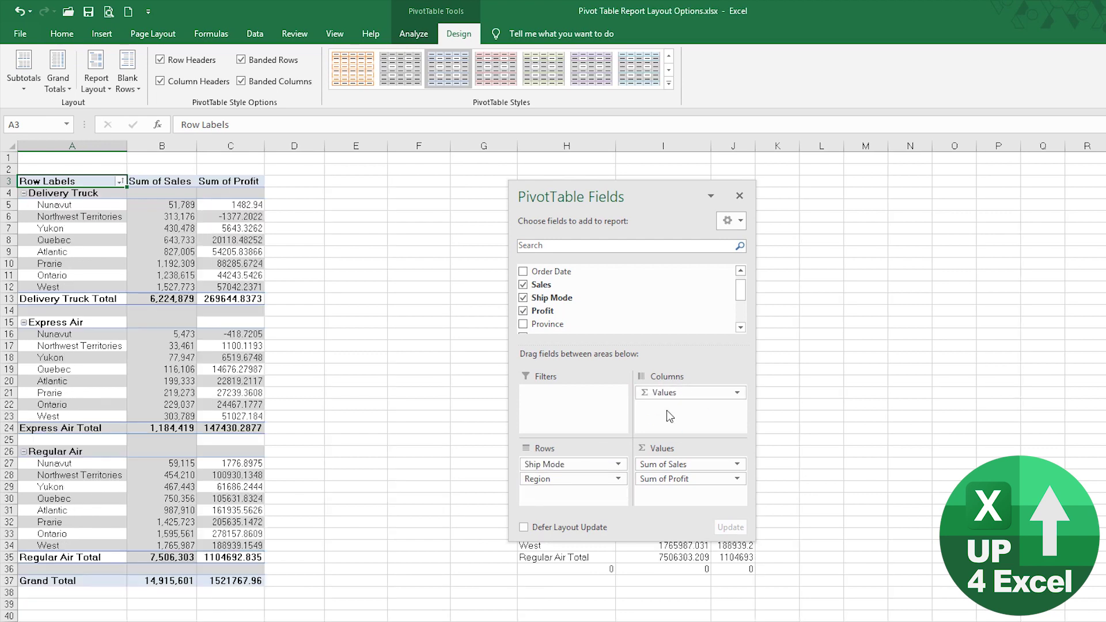
click(244, 82)
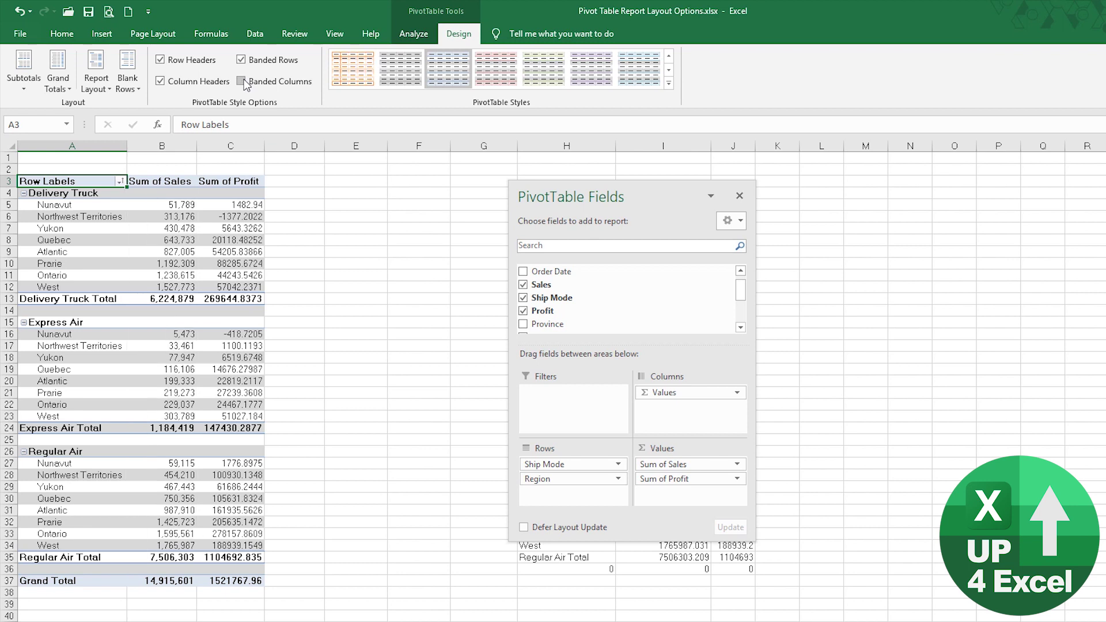
click(240, 60)
click(242, 81)
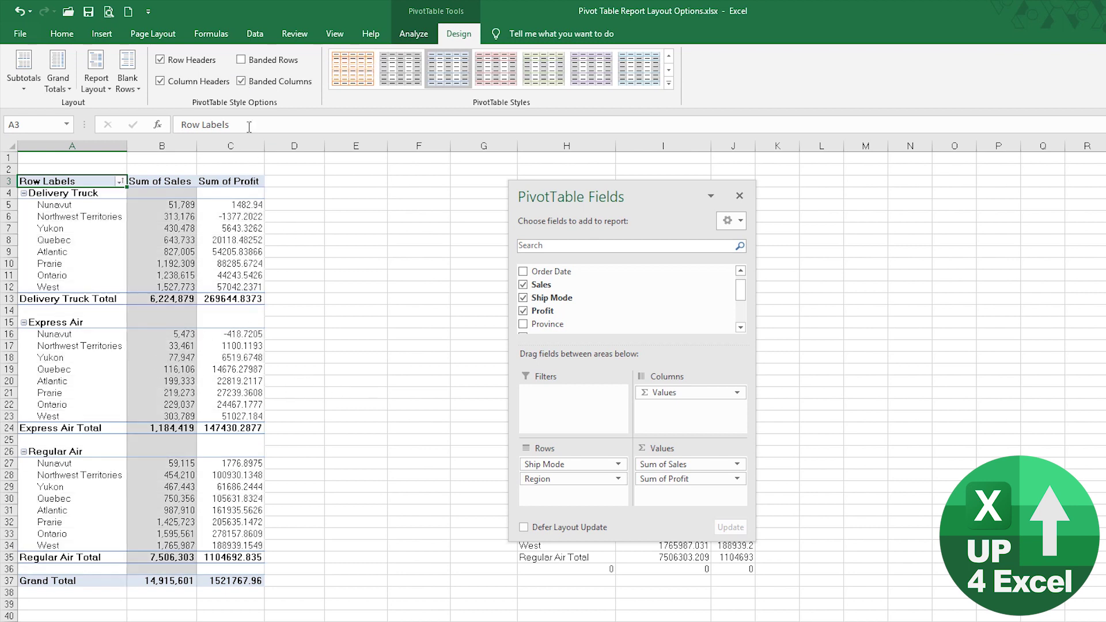
click(241, 81)
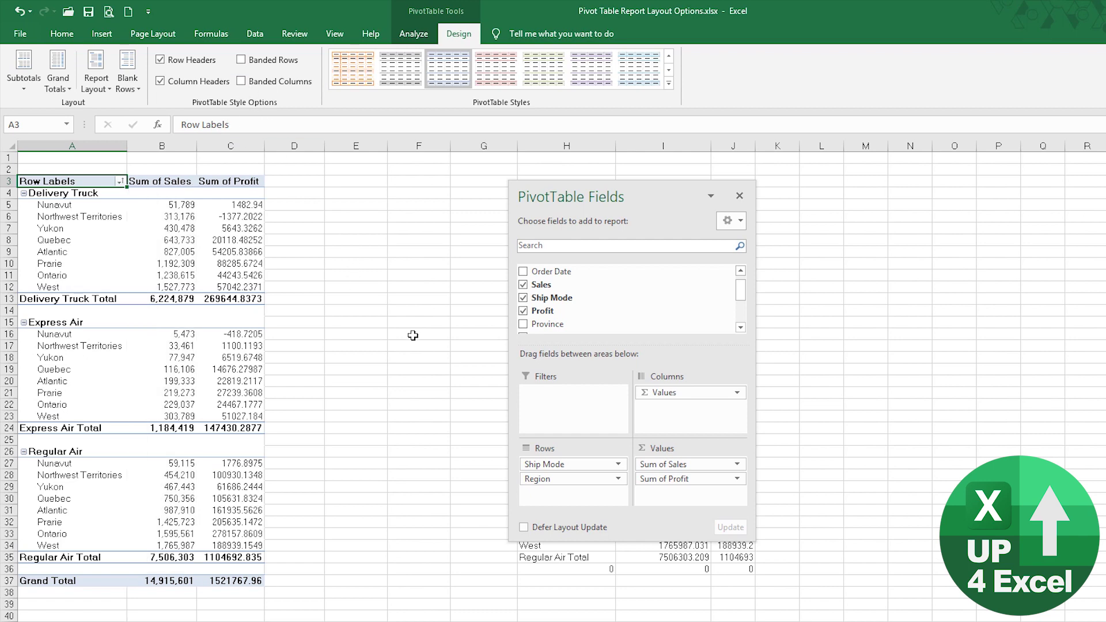
Step: Apply the purple Medium pivot style and format profit as Number with 0 decimals and 1000 separator
click(669, 83)
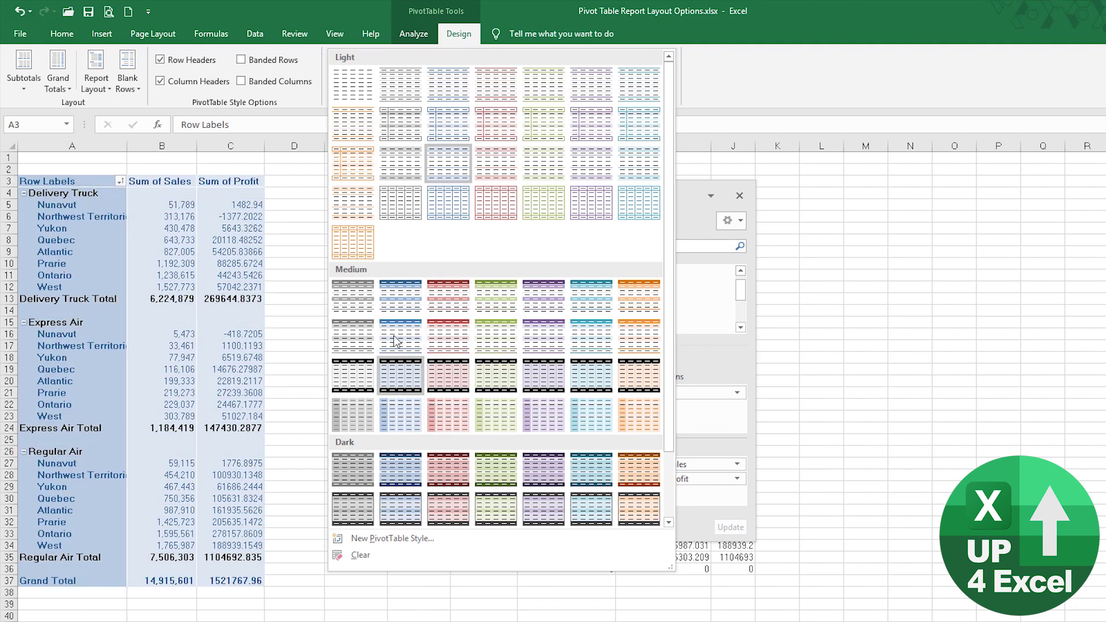
click(553, 341)
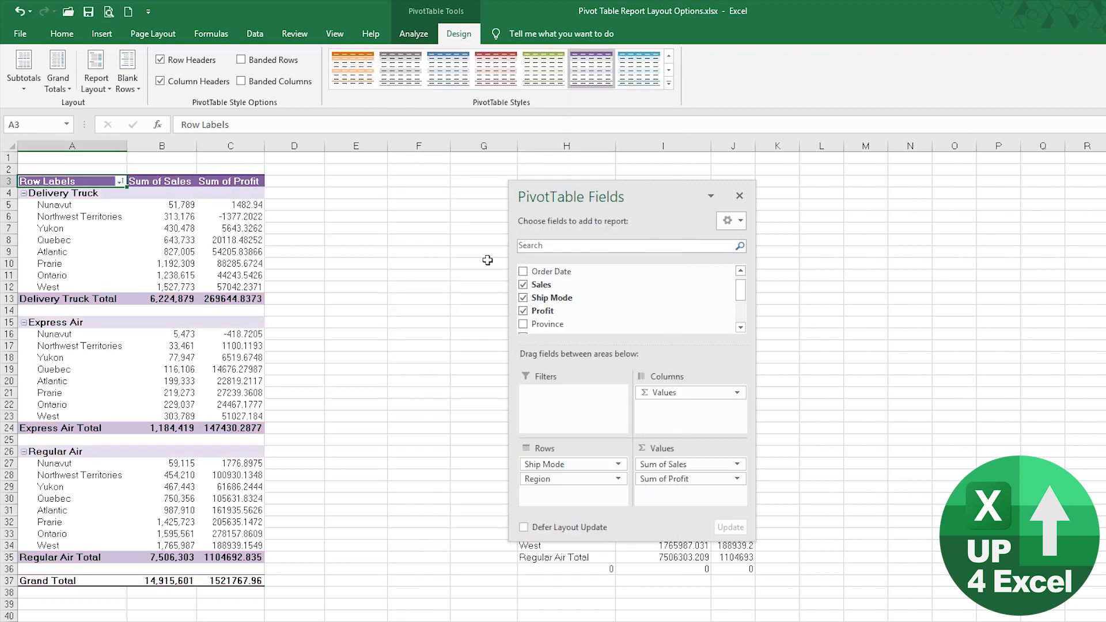
right_click(253, 242)
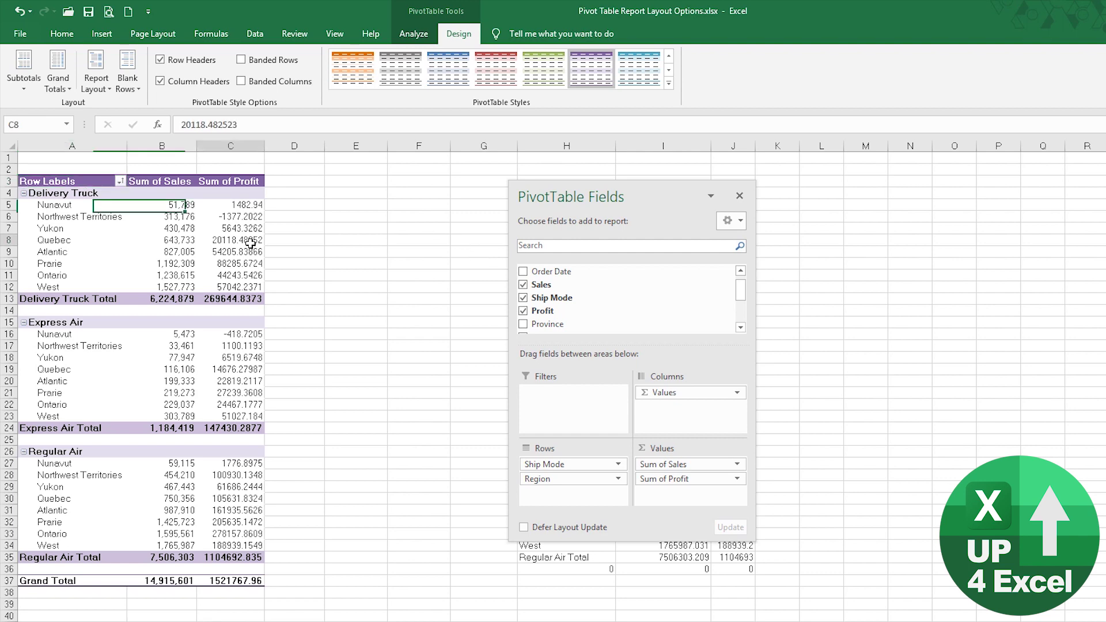
click(321, 287)
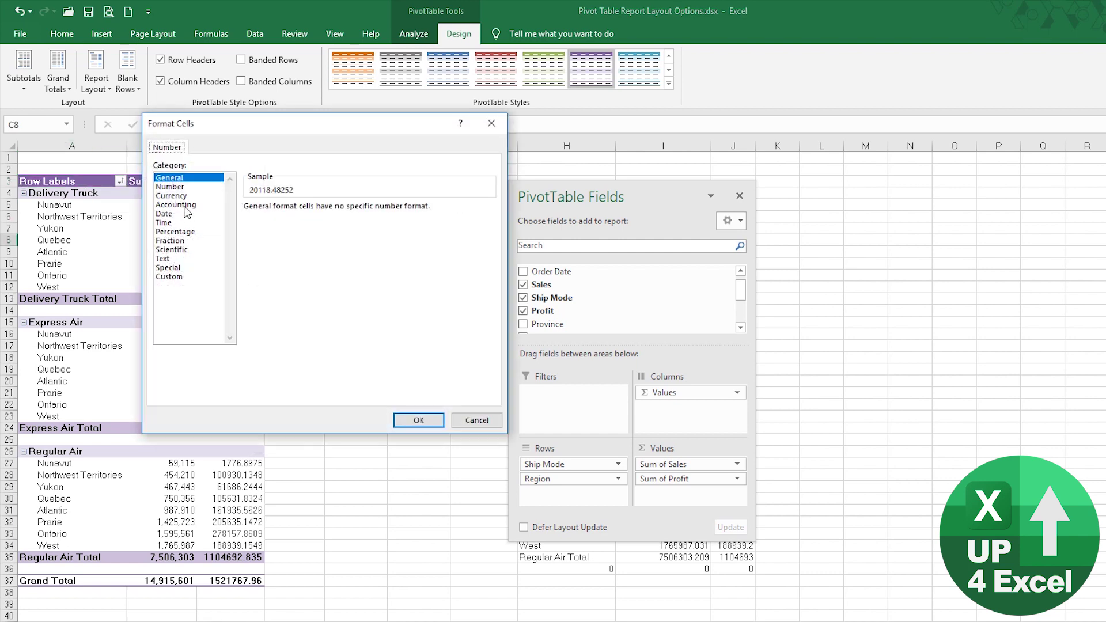
click(170, 187)
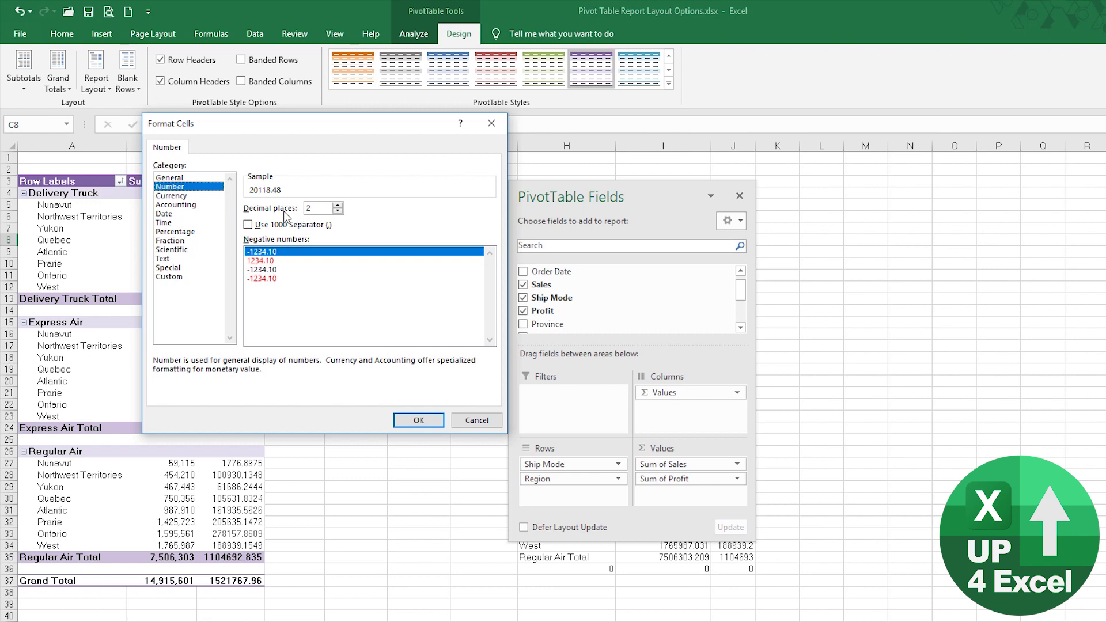
click(338, 211)
click(337, 211)
click(316, 224)
click(417, 419)
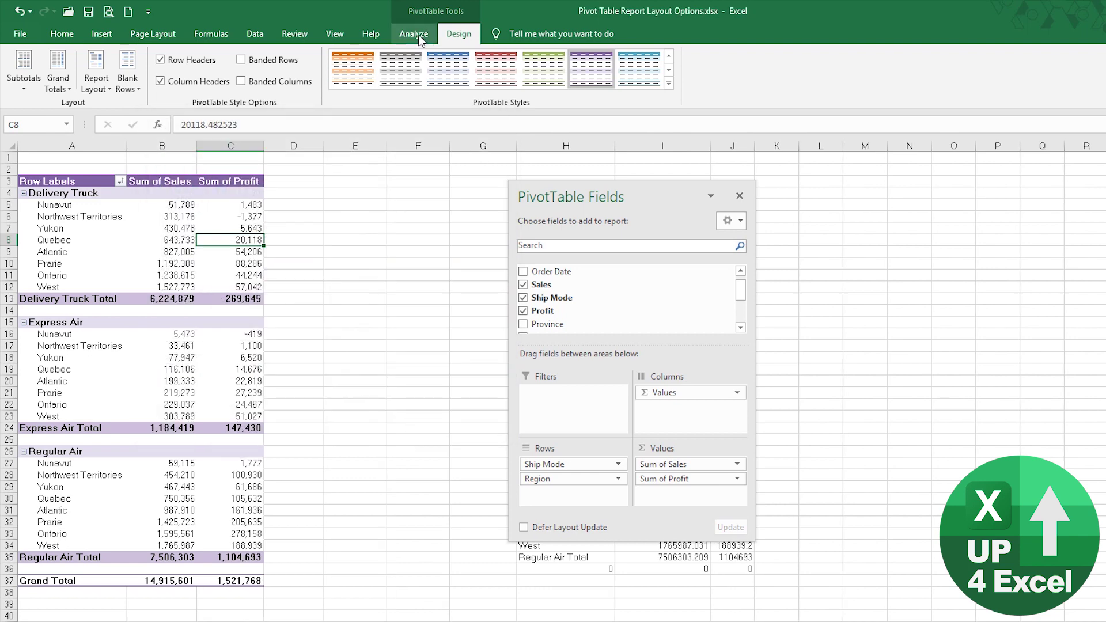
Step: Move Ship Mode from Rows to Columns, replacing nearby data, and turn off Field Headers
click(413, 35)
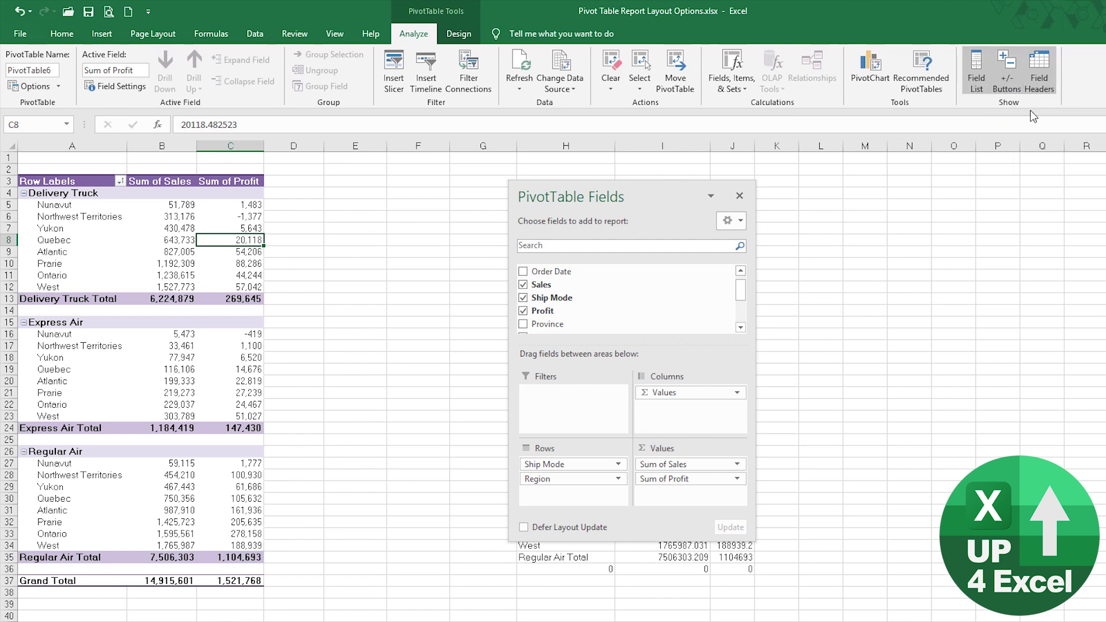
click(1041, 75)
click(1040, 75)
click(1044, 79)
click(1043, 79)
drag(561, 464, 678, 398)
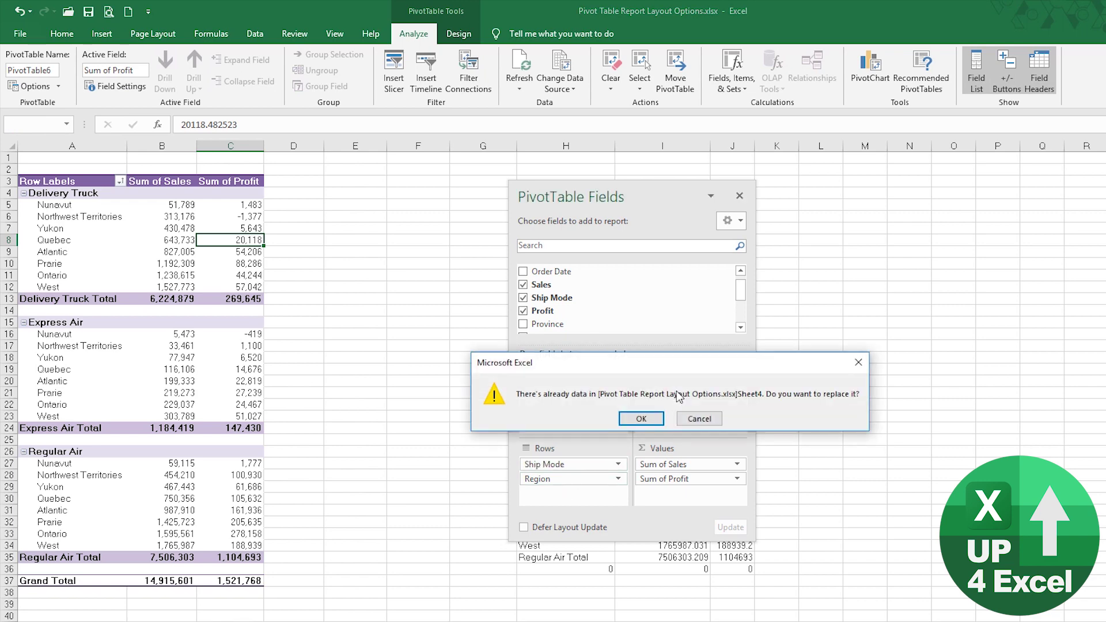
click(642, 420)
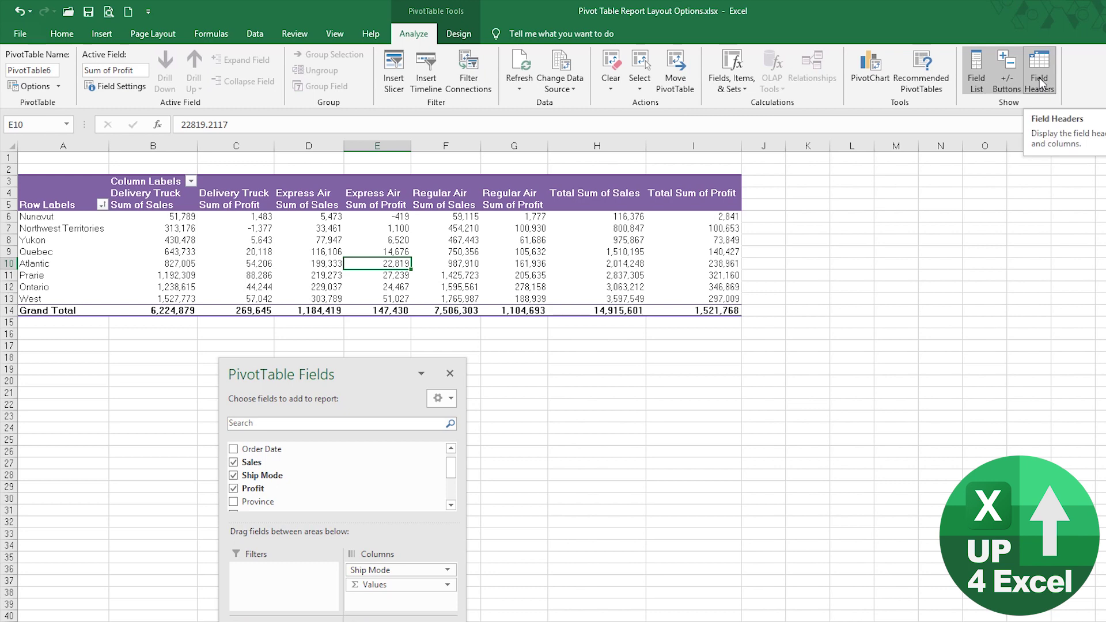
click(1038, 78)
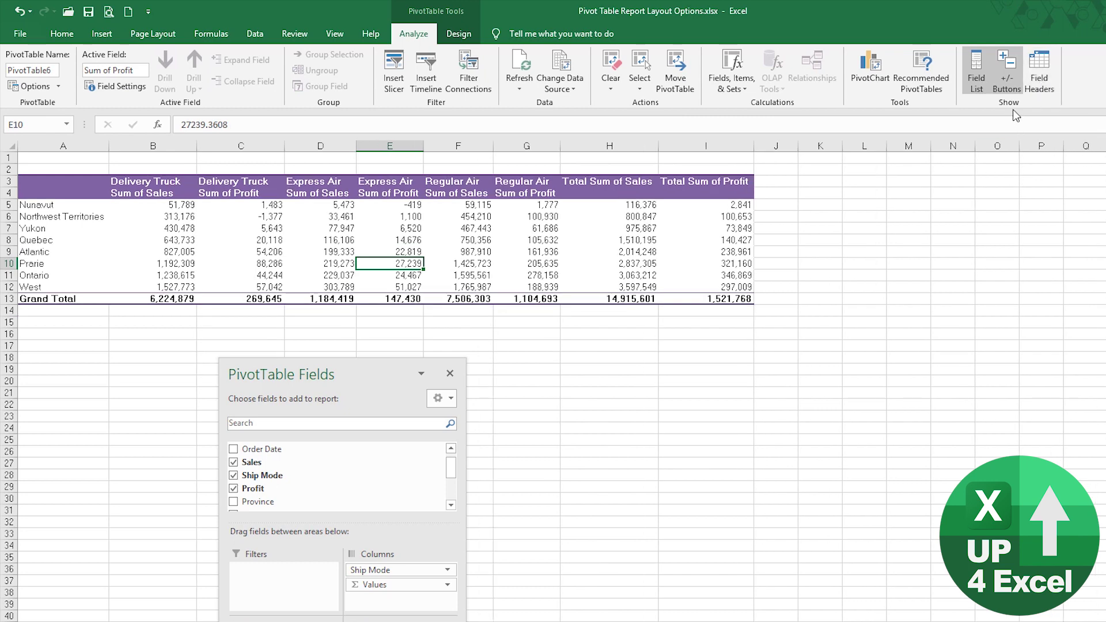
Step: Remove Sum of Profit and move Ship Mode from Columns into Rows above Region
click(973, 79)
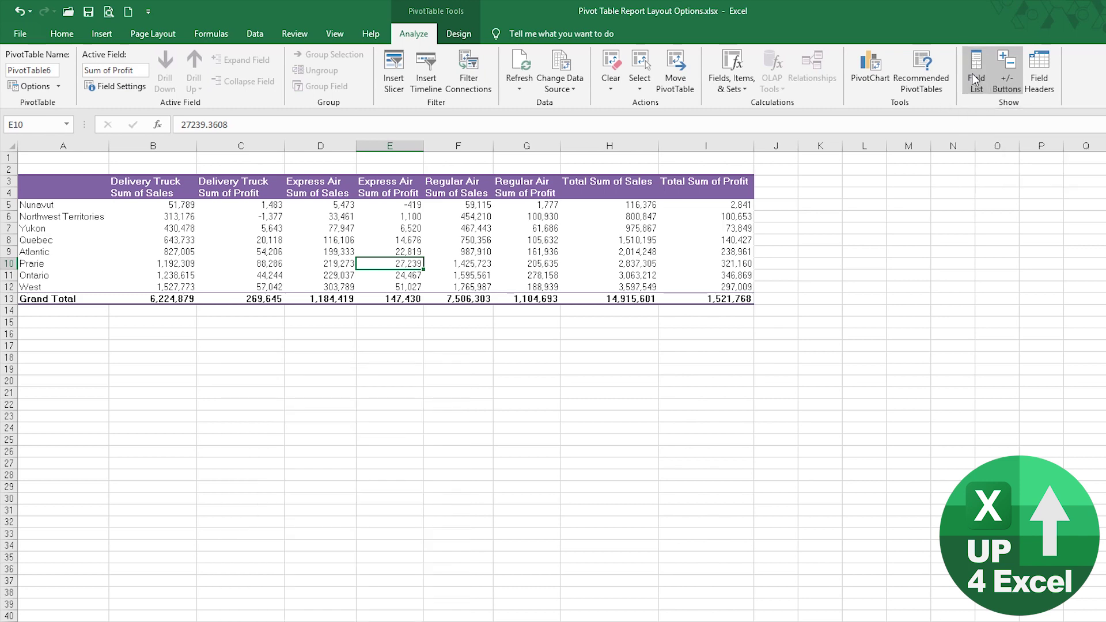
click(972, 74)
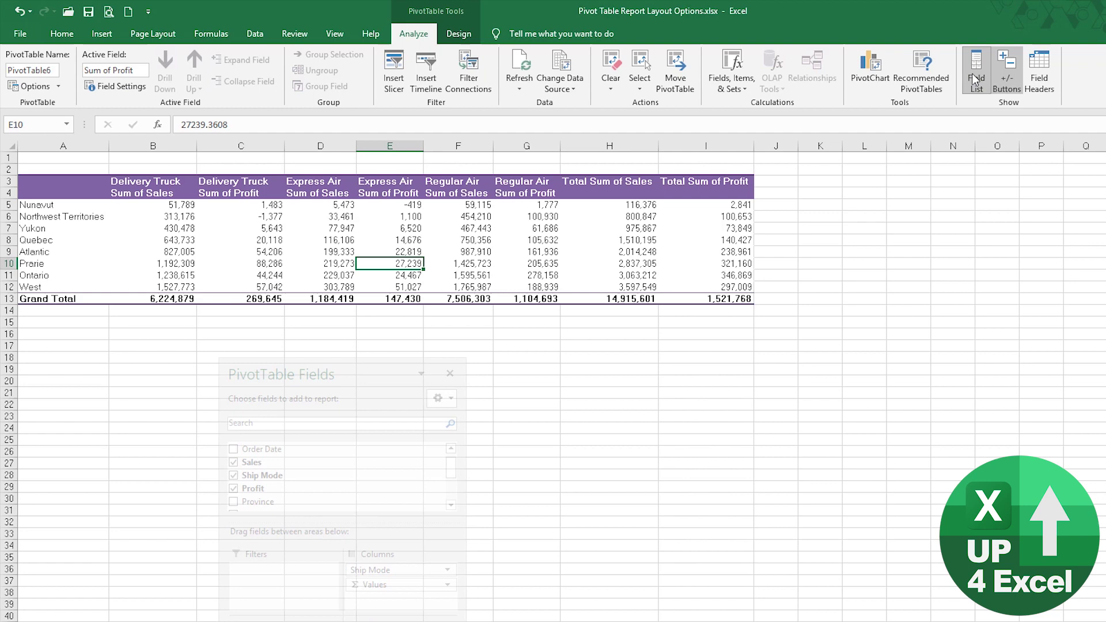
double_click(336, 368)
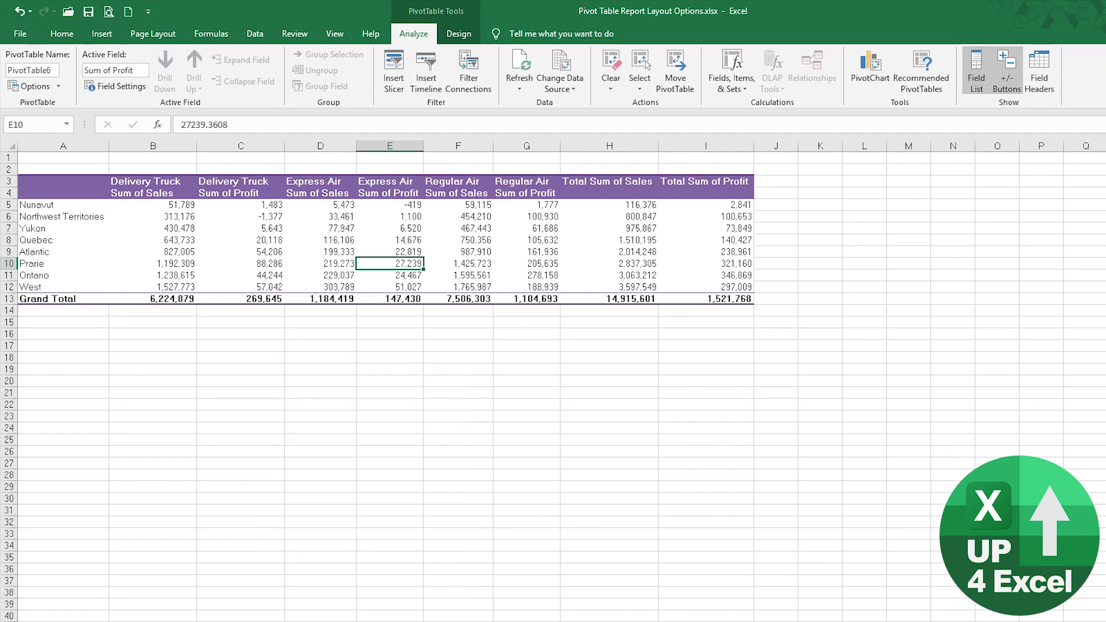
drag(982, 232, 246, 331)
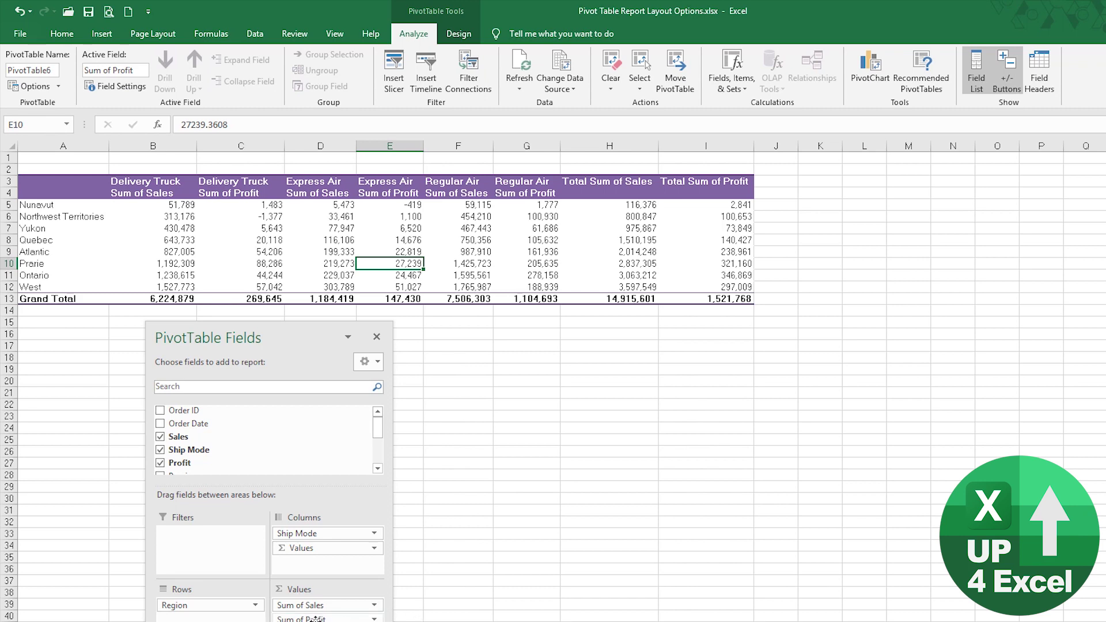
drag(316, 619, 320, 455)
drag(261, 330, 553, 190)
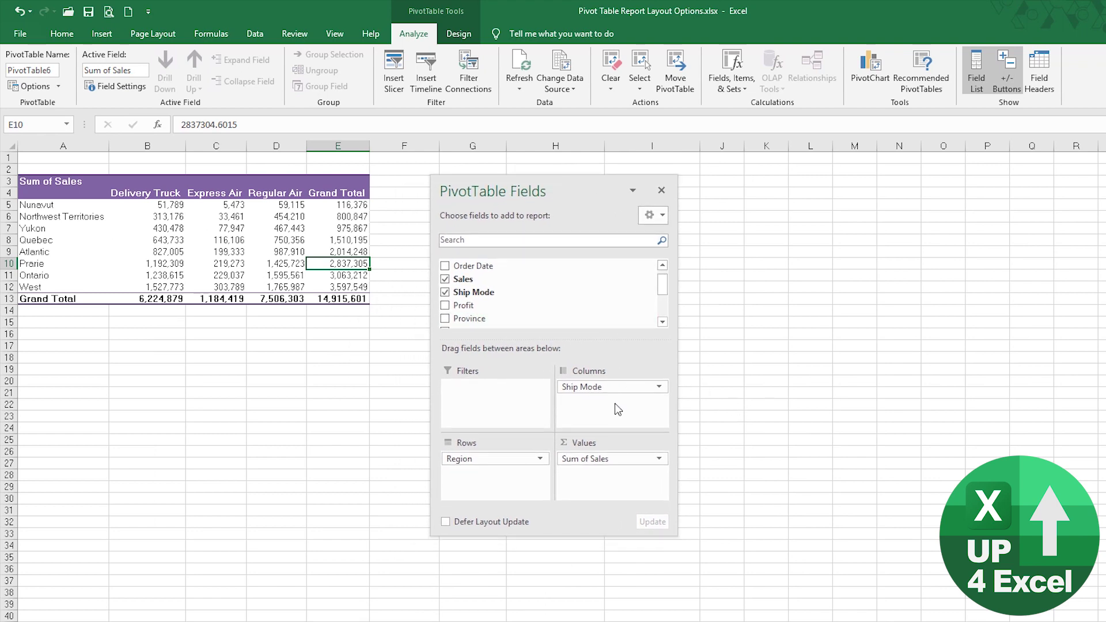
drag(616, 387, 493, 459)
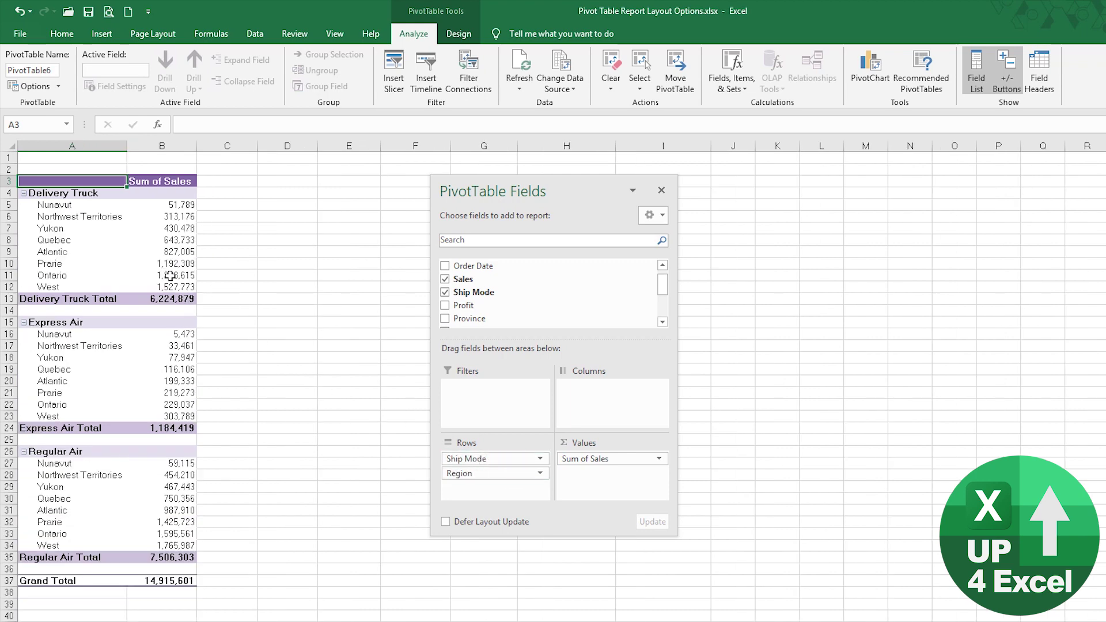
Step: Hide the pivot's +/- expand/collapse buttons and add Profit back into Values beside Sales
click(24, 324)
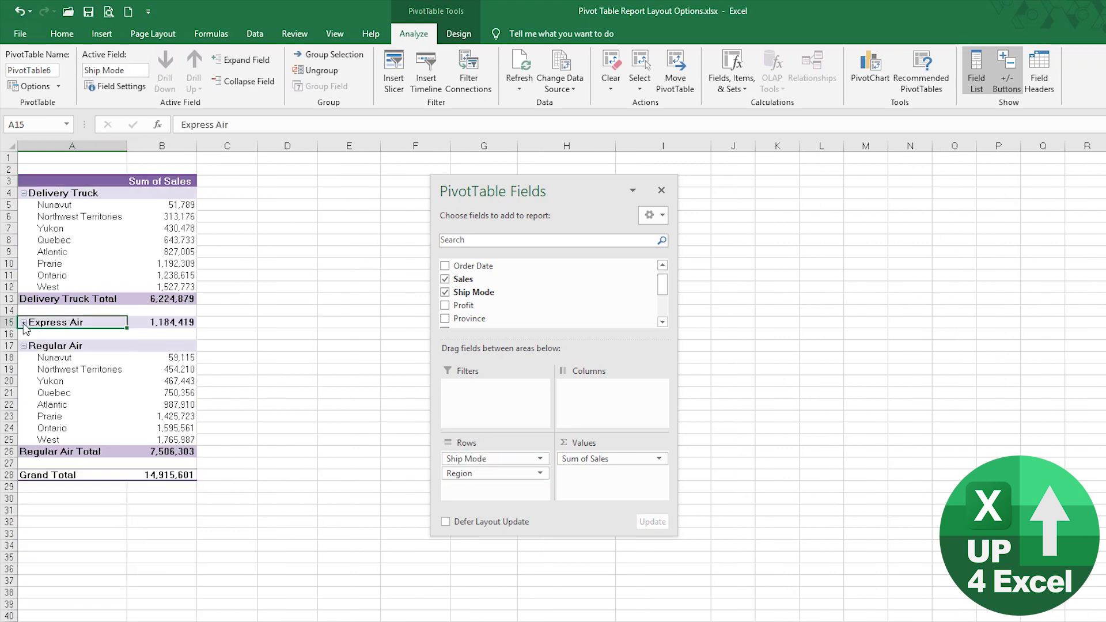
click(24, 323)
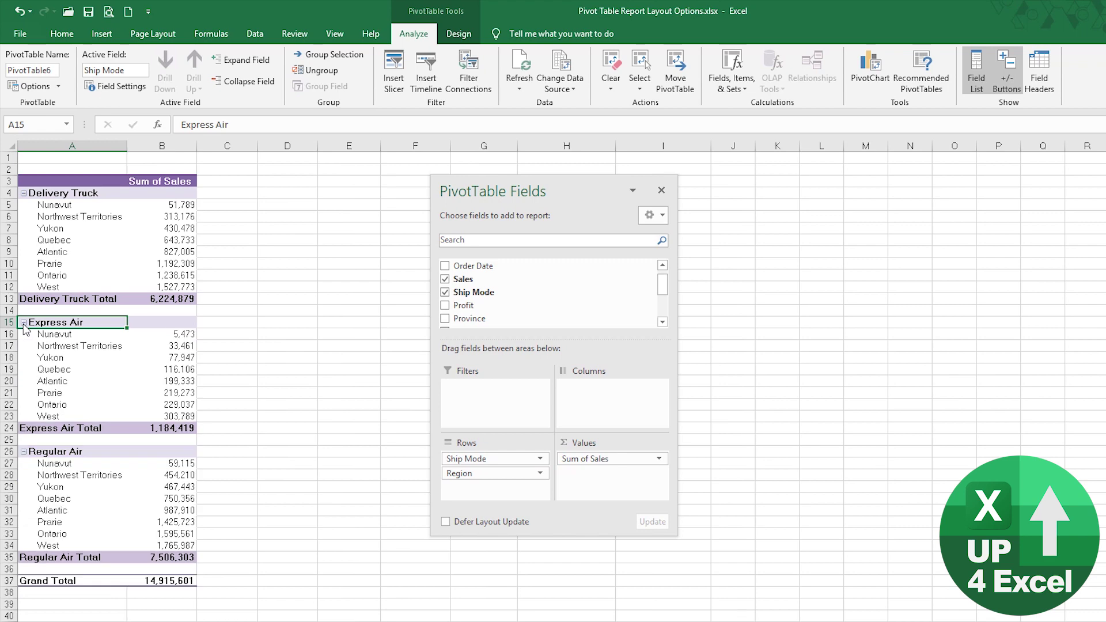
click(24, 324)
click(25, 324)
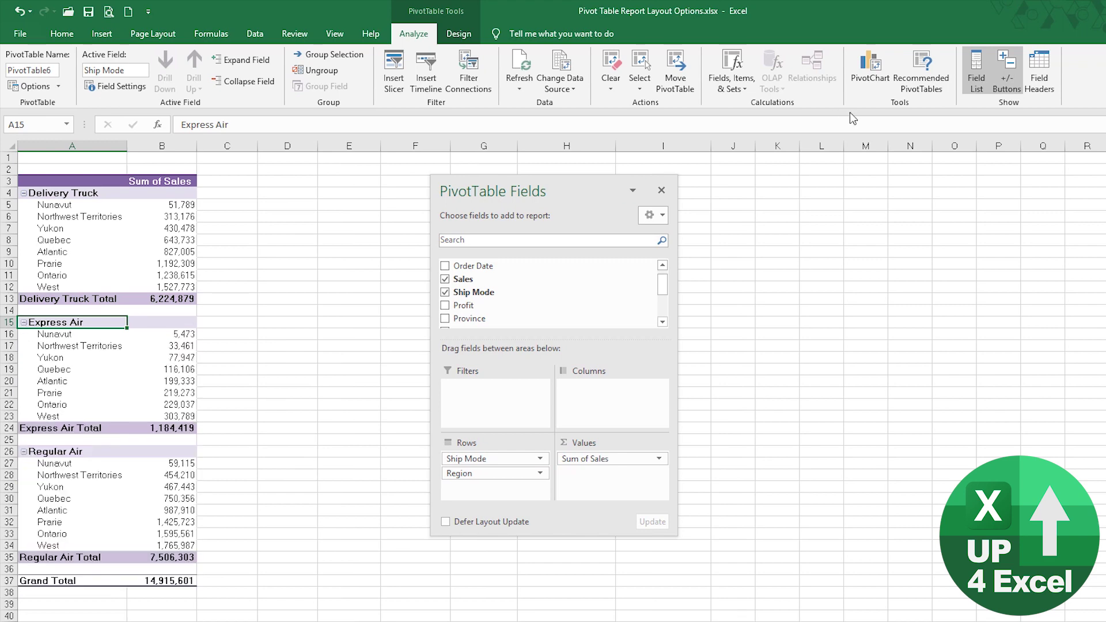
click(1007, 87)
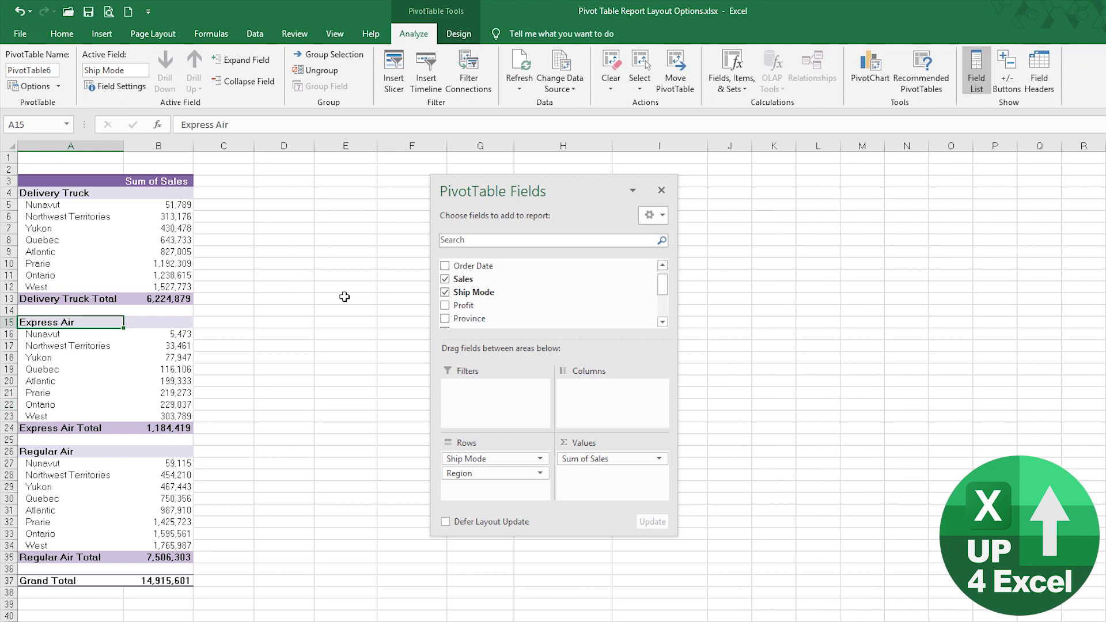
drag(462, 306, 625, 485)
Step: Format Sum of Profit as Number with 0 decimal places and a 1000 separator
right_click(228, 218)
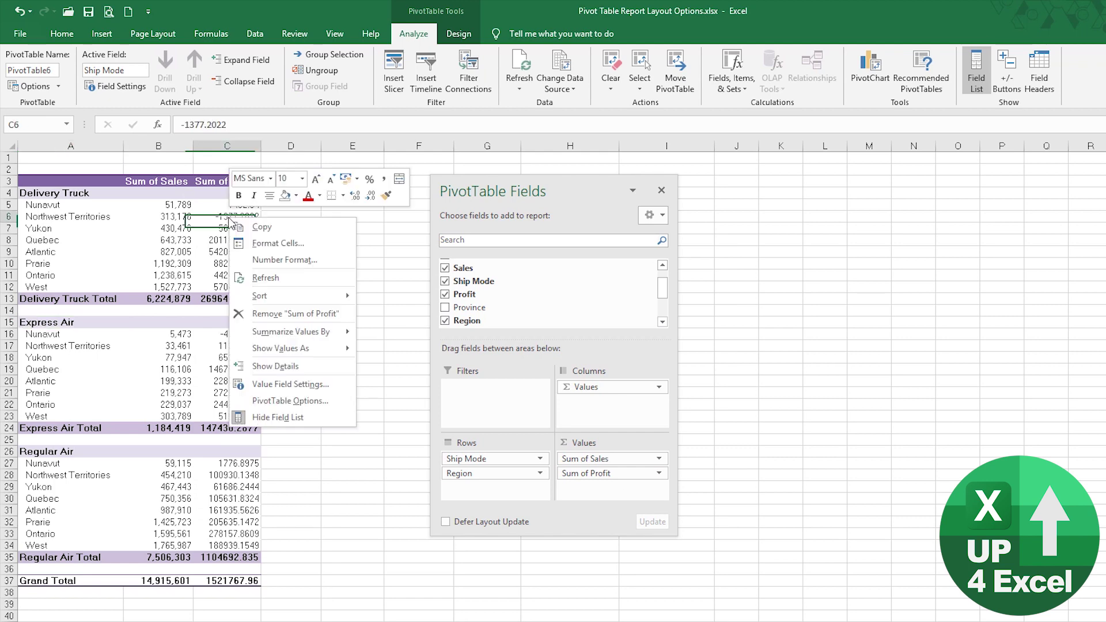
click(282, 260)
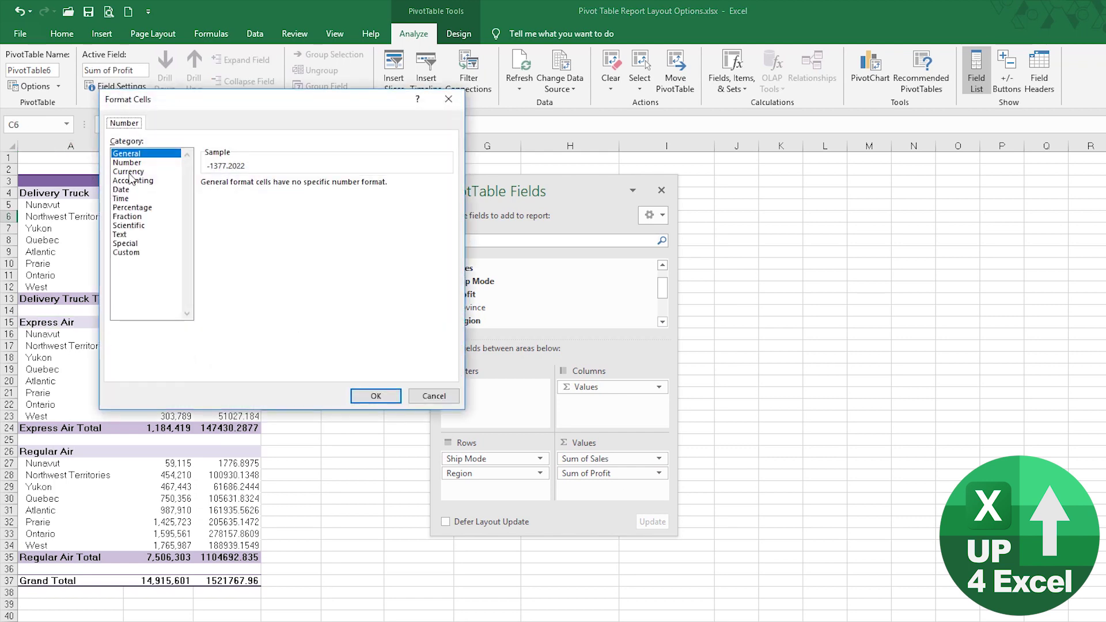
click(127, 163)
click(295, 186)
click(294, 187)
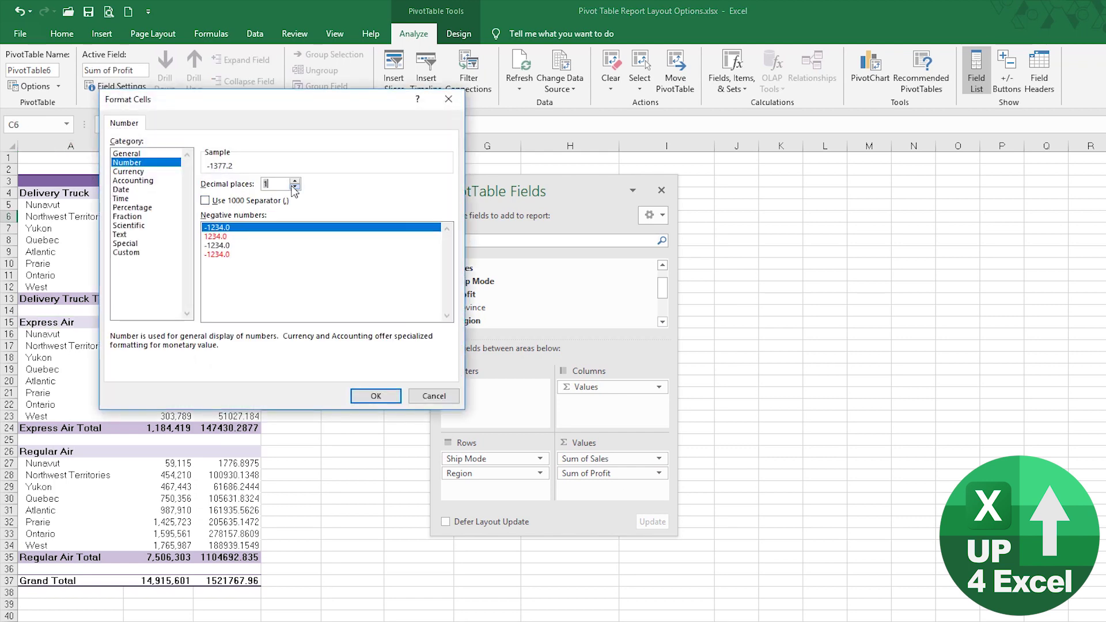
click(263, 202)
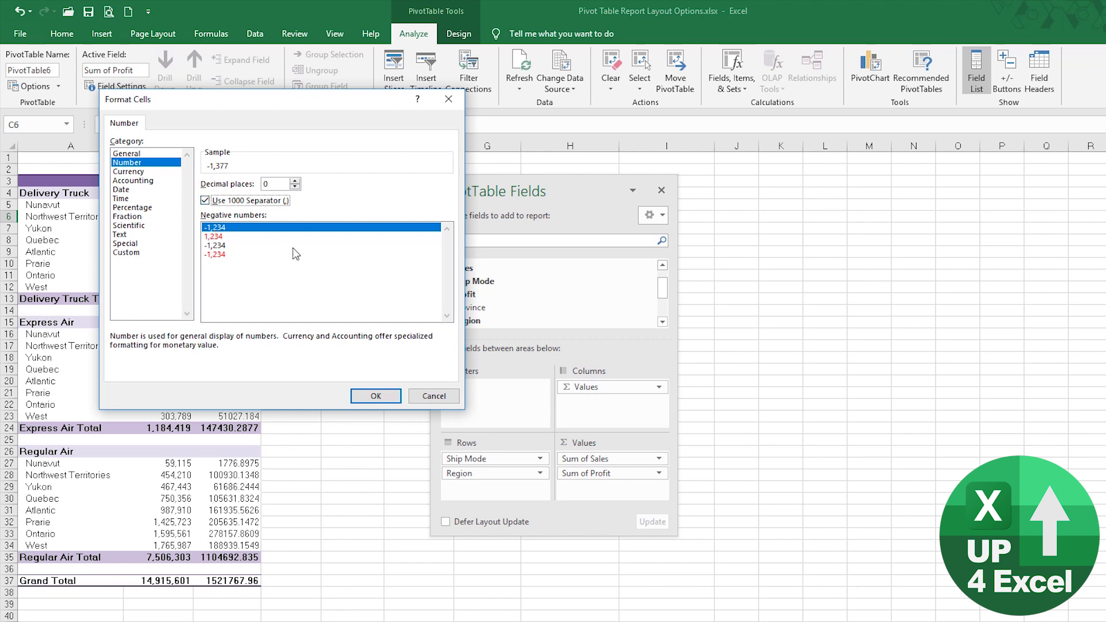
click(382, 398)
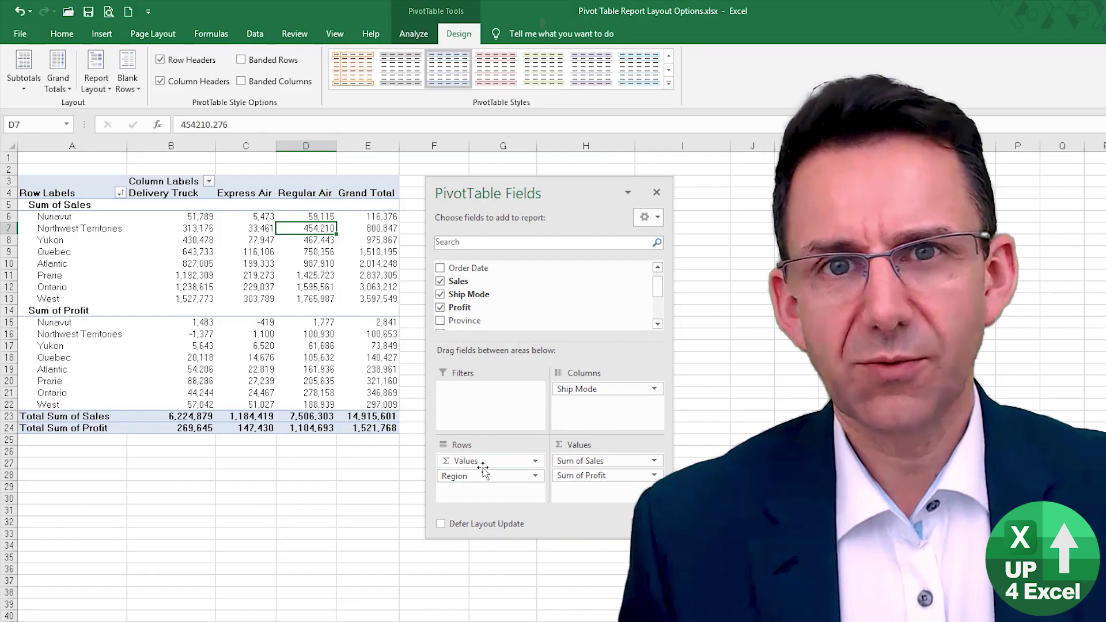
Step: Place Region above Ship Mode in Rows and show subtotals at the bottom of each group
drag(484, 462, 608, 397)
drag(608, 389, 486, 459)
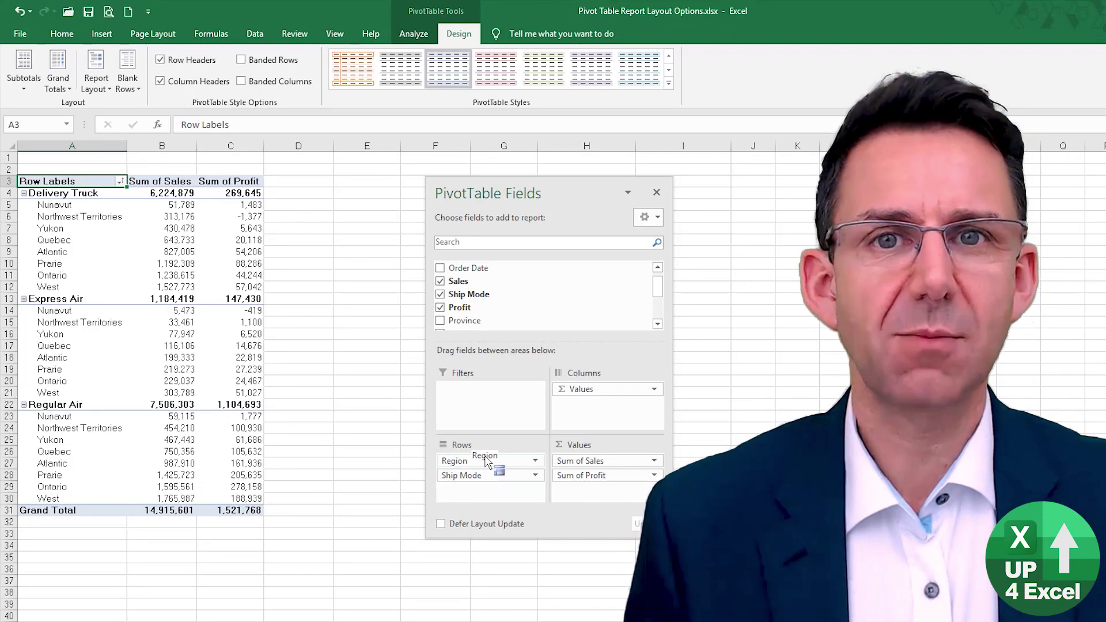
drag(479, 476, 482, 459)
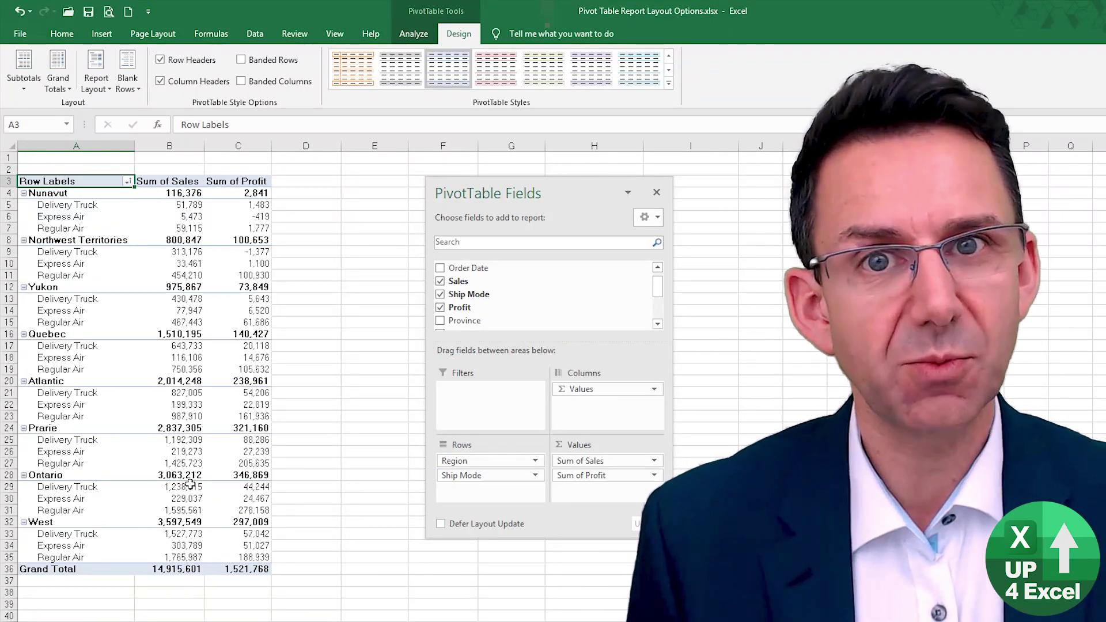
click(23, 66)
click(178, 193)
click(179, 193)
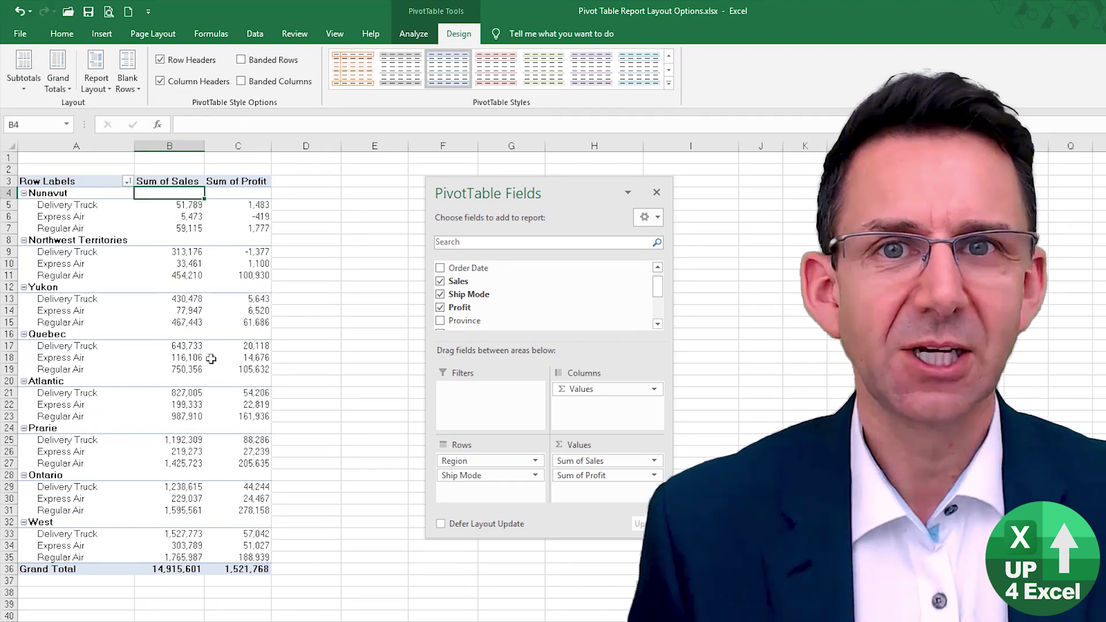
click(23, 66)
click(115, 145)
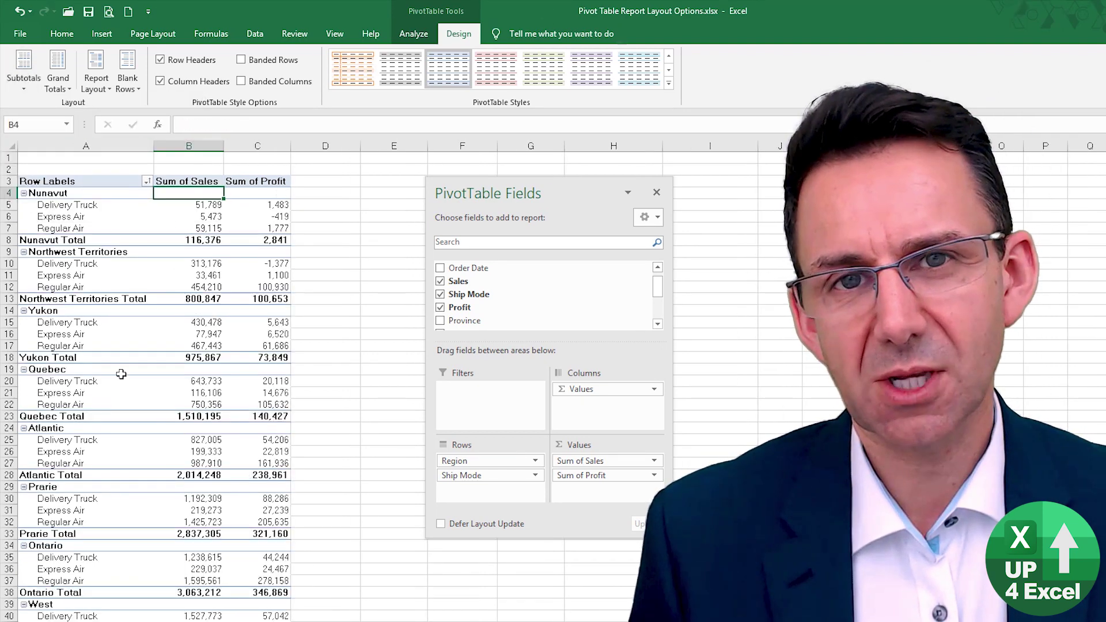
Step: Insert a blank line after each item and turn grand totals off
click(127, 71)
click(199, 114)
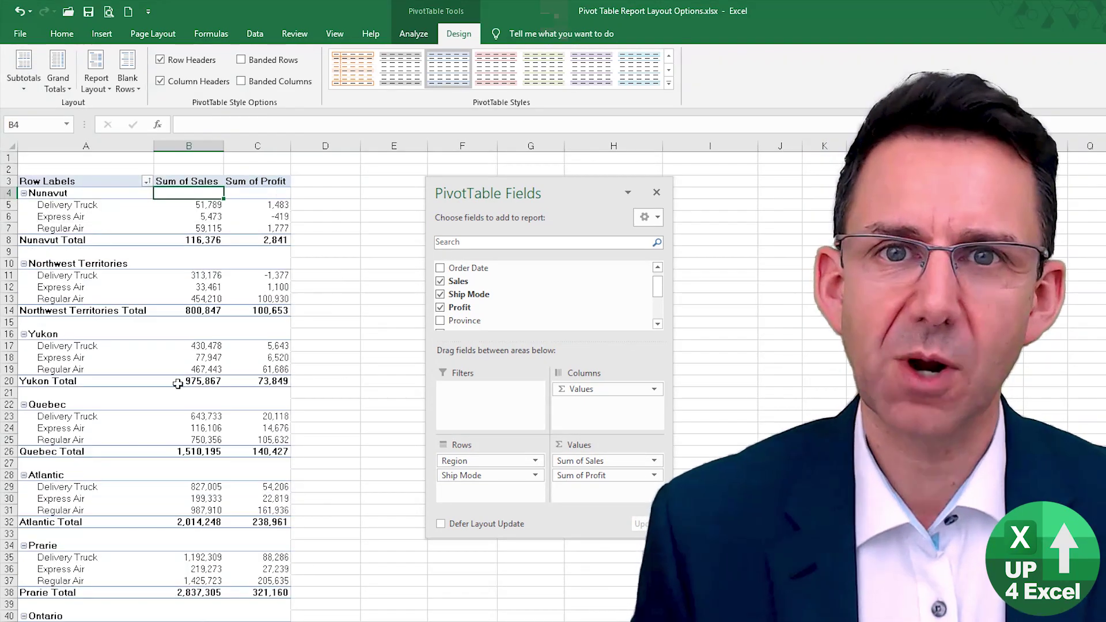
click(86, 311)
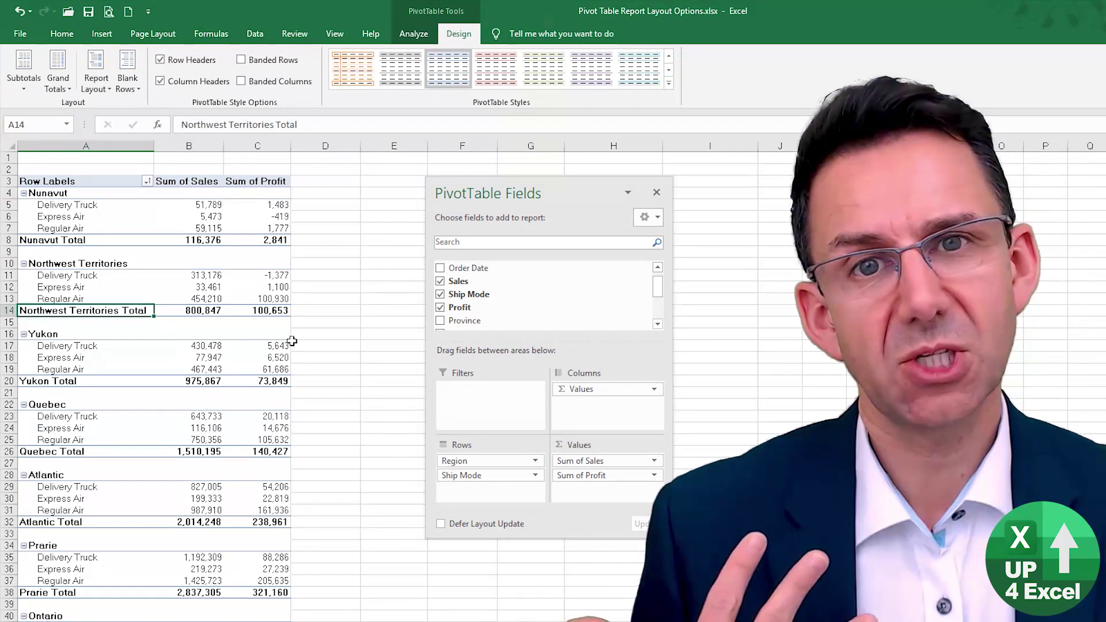
click(68, 89)
click(113, 204)
click(58, 75)
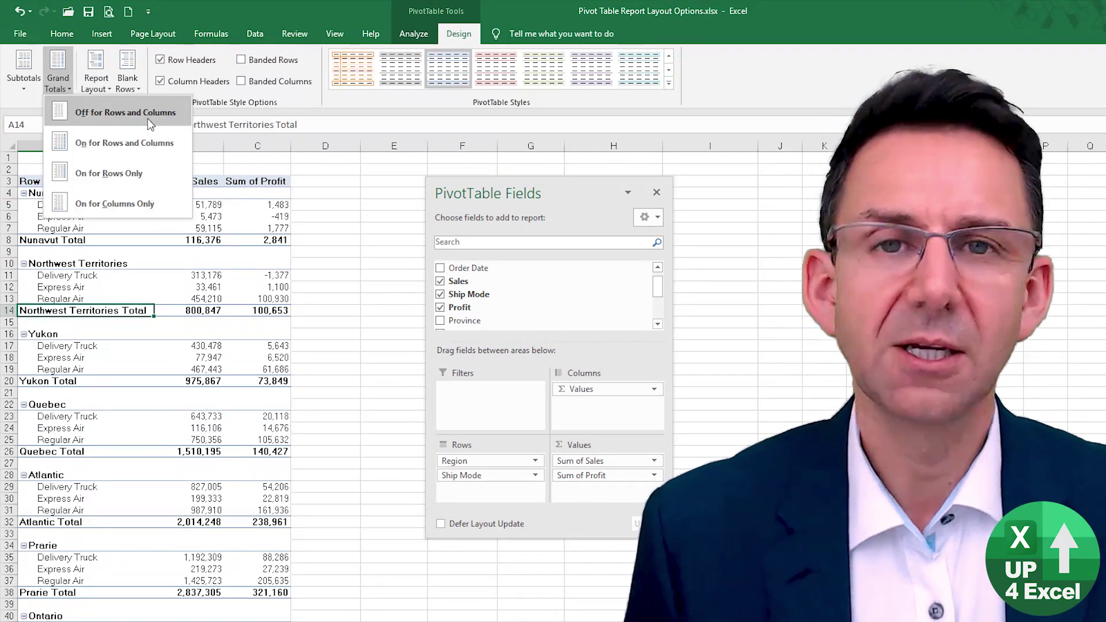
click(125, 112)
Step: Move Ship Mode above Region and try grand totals for columns only
drag(489, 471, 490, 460)
click(58, 75)
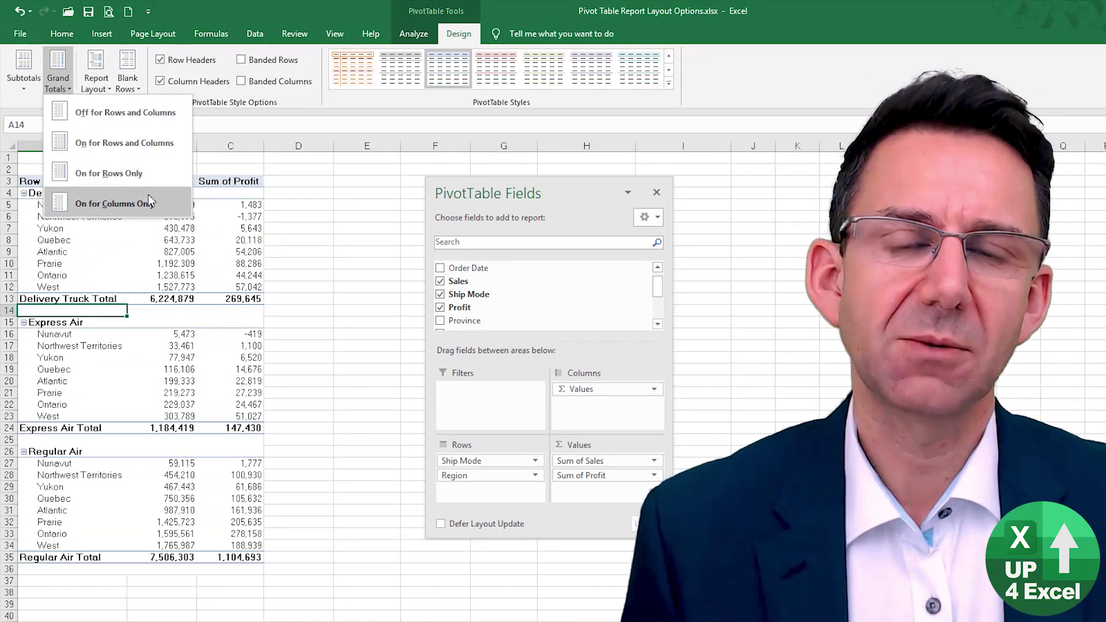
click(124, 203)
click(57, 75)
key(Escape)
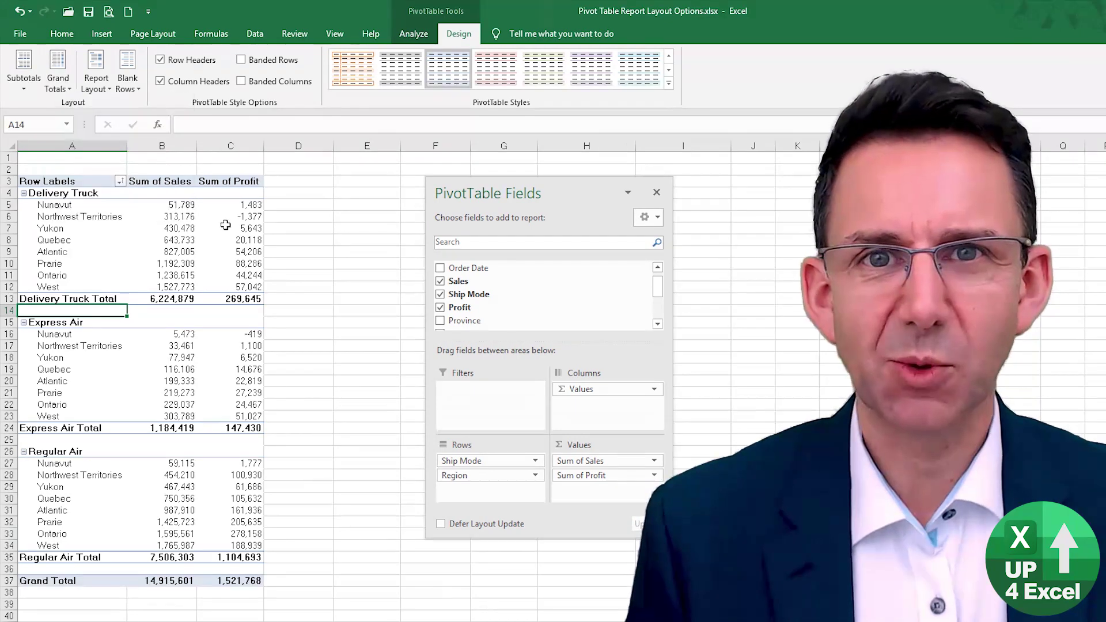
Step: Move Ship Mode into Columns and turn grand totals on for rows and columns
drag(573, 294, 492, 459)
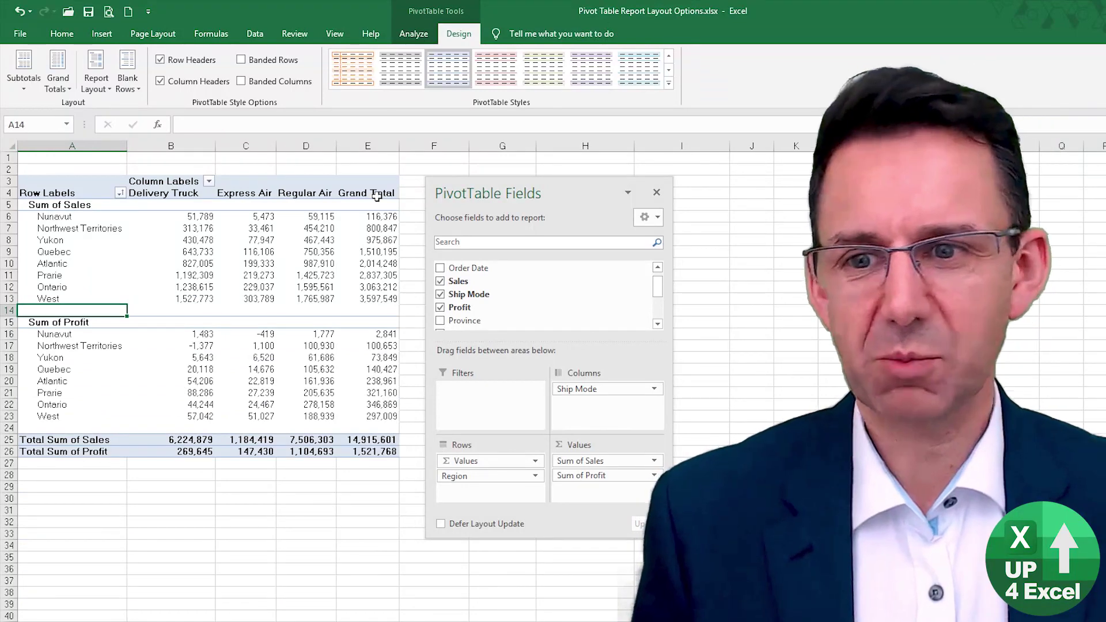
click(58, 75)
click(135, 175)
click(58, 75)
click(58, 78)
click(57, 78)
click(138, 141)
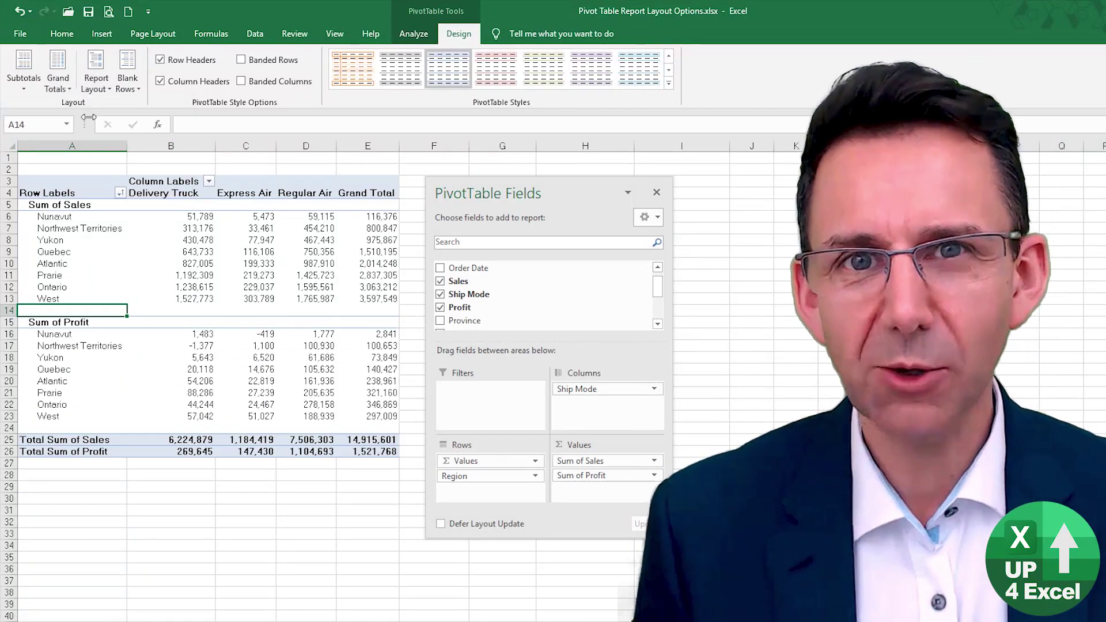
Step: Switch the pivot to Outline Form, repeat all item labels, and move Values below Region
click(95, 77)
click(149, 141)
drag(553, 192, 693, 192)
click(95, 77)
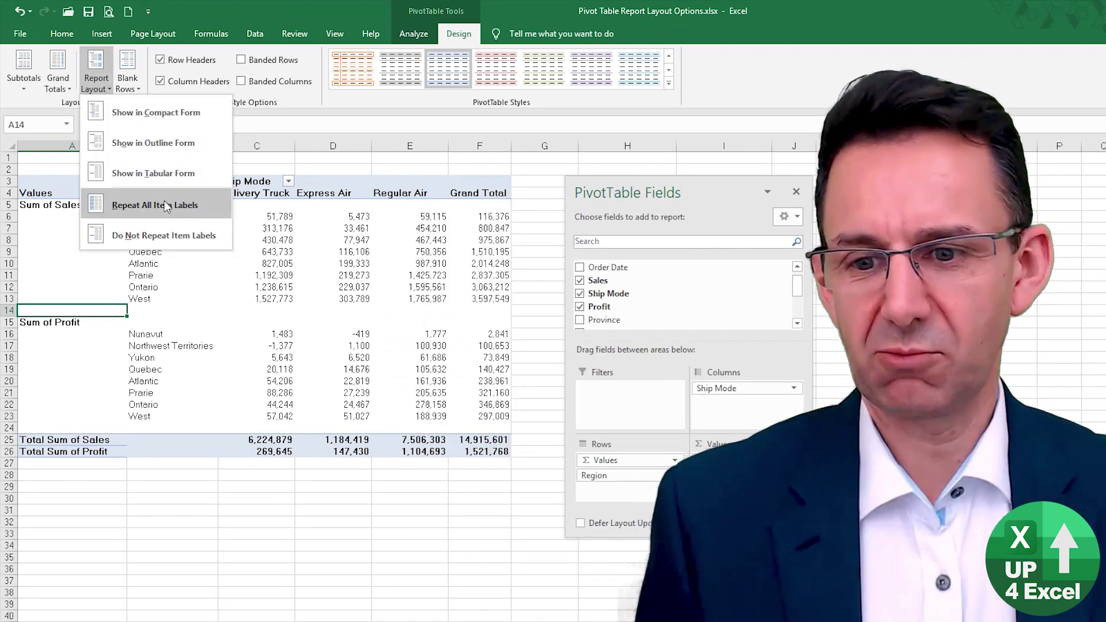
click(162, 206)
click(96, 78)
click(164, 236)
drag(605, 459, 604, 484)
click(96, 78)
click(155, 209)
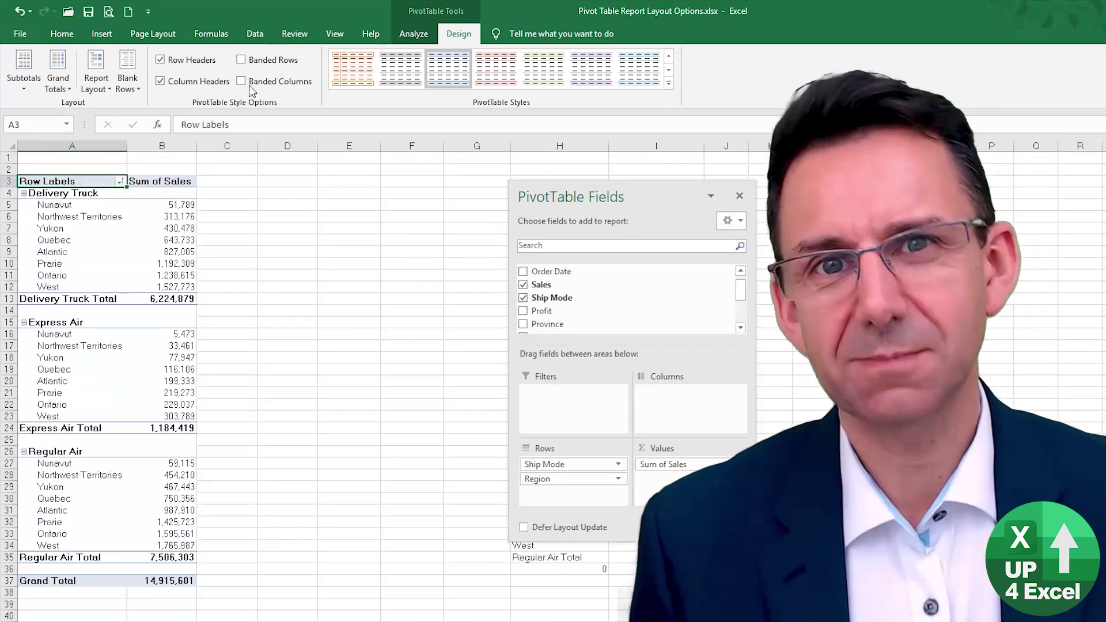
Step: Add Profit as a value column beside Sales, clear banding, and apply the purple Medium pivot style
click(241, 59)
click(240, 80)
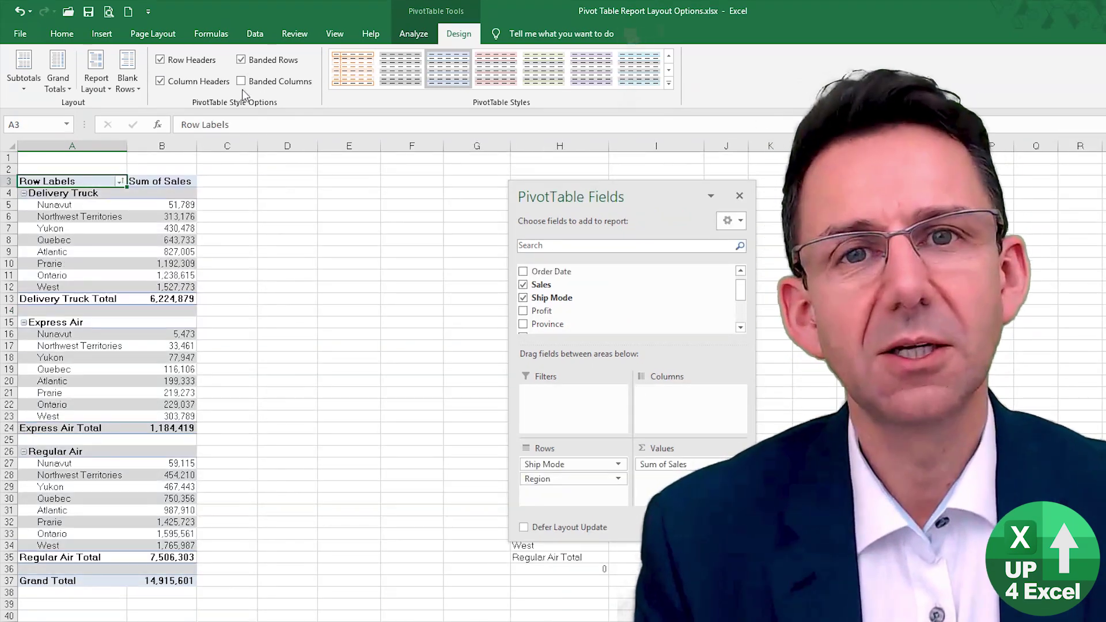
click(522, 310)
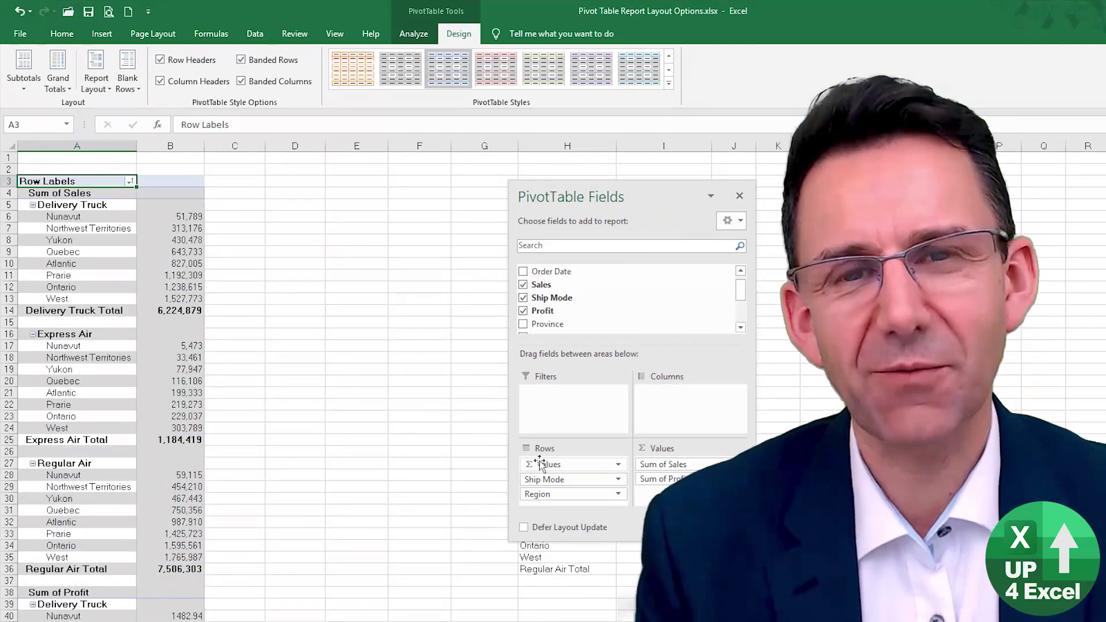
drag(547, 461, 691, 395)
click(241, 59)
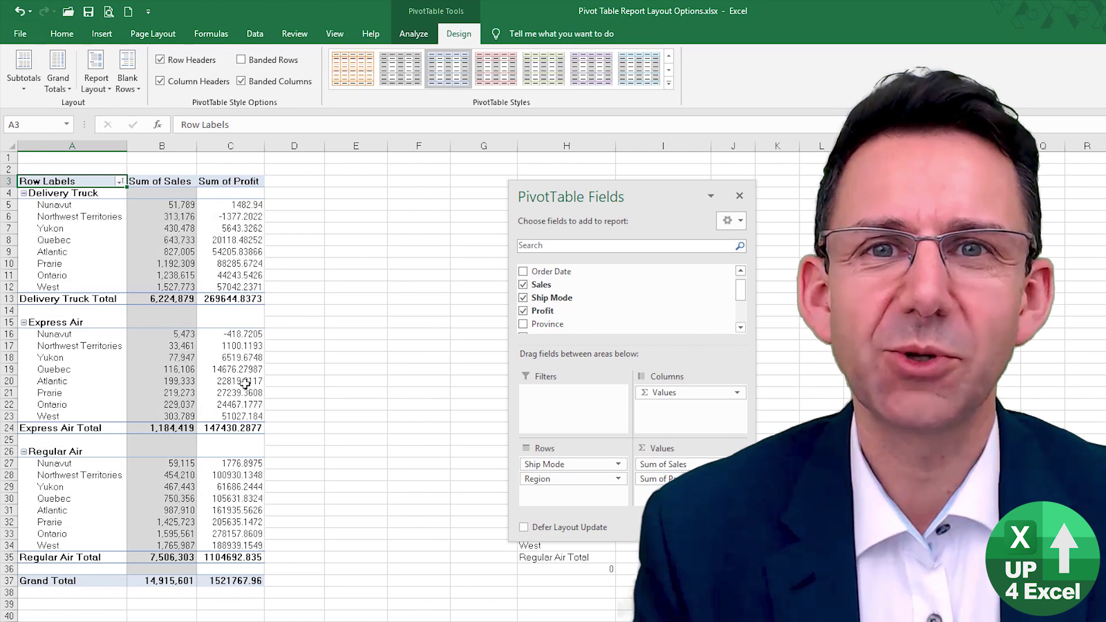
click(240, 81)
click(669, 83)
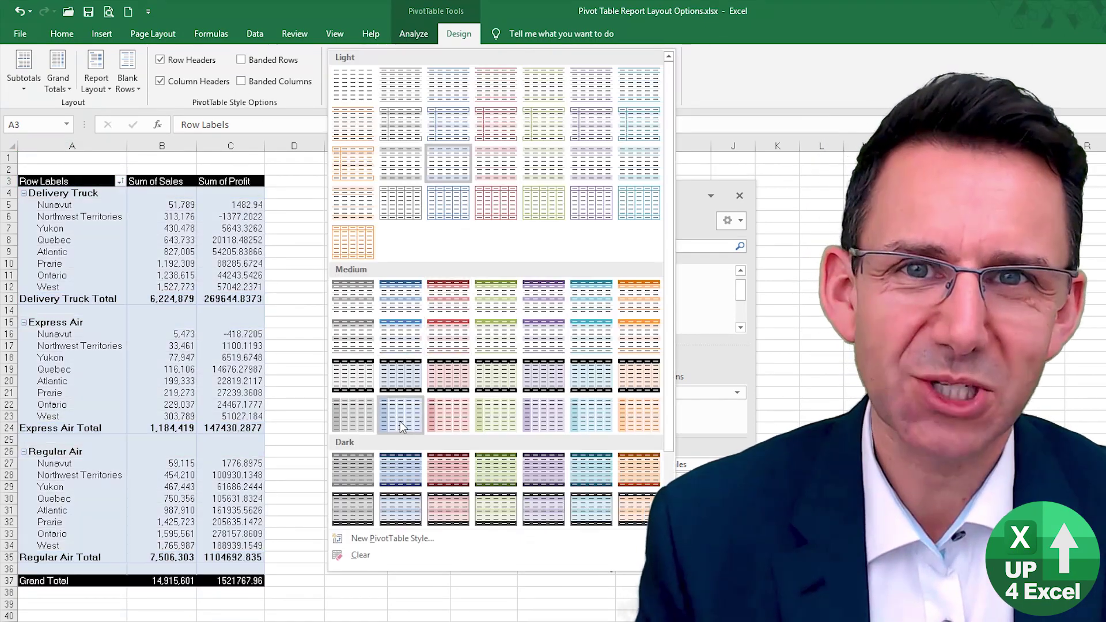
click(590, 163)
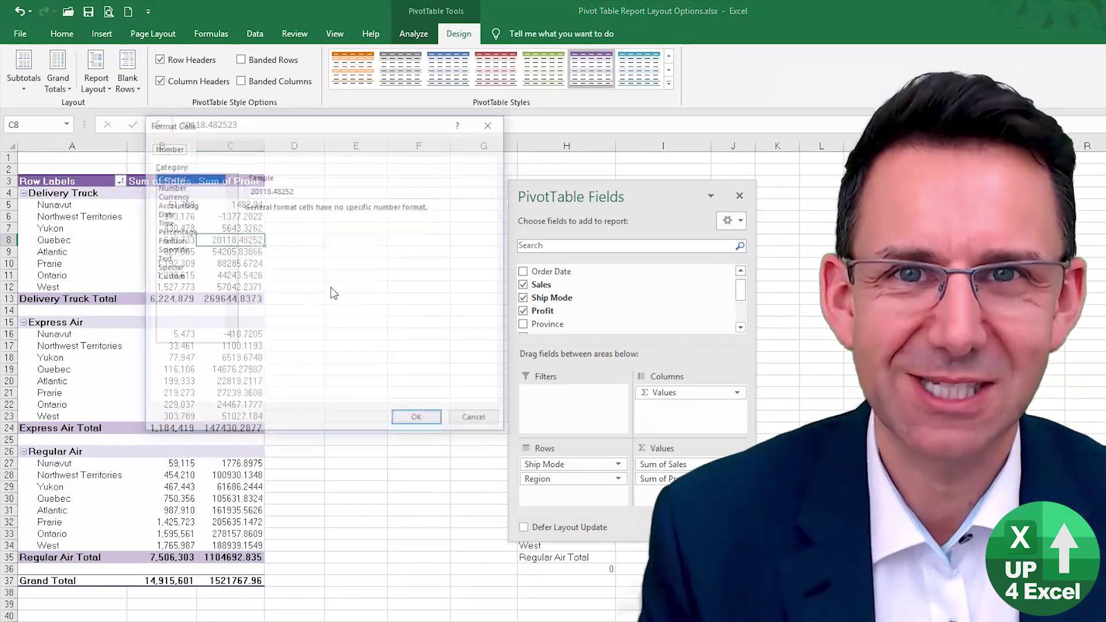